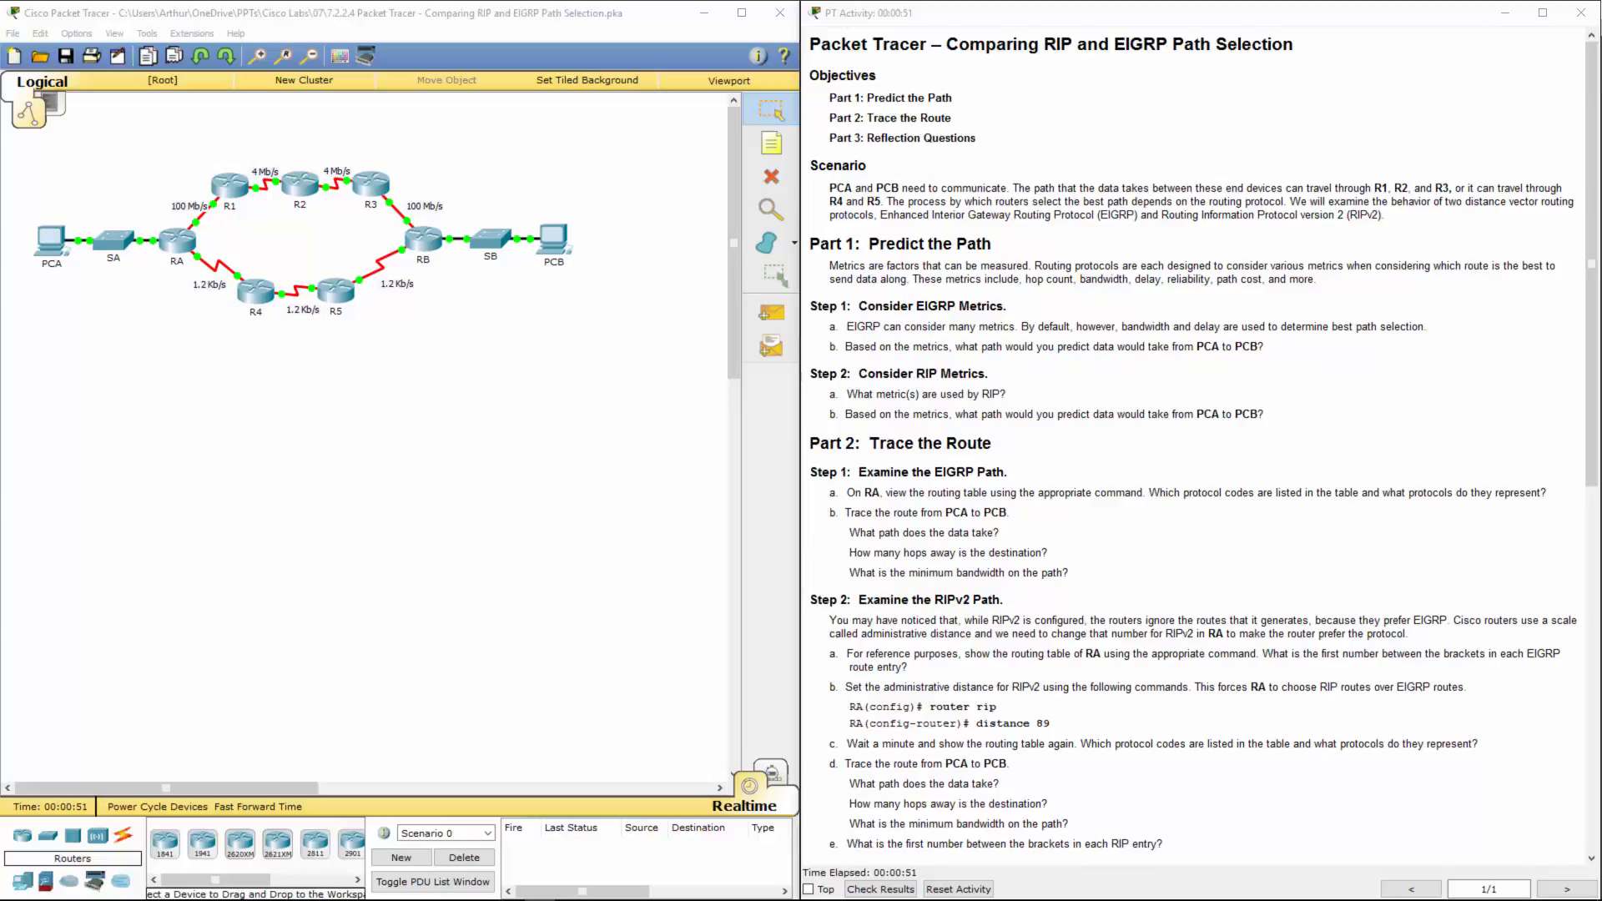
Step: Read the activity's Part 1 questions on EIGRP and RIP metrics and the Part 2 route tracing instructions
left_click(1272, 427)
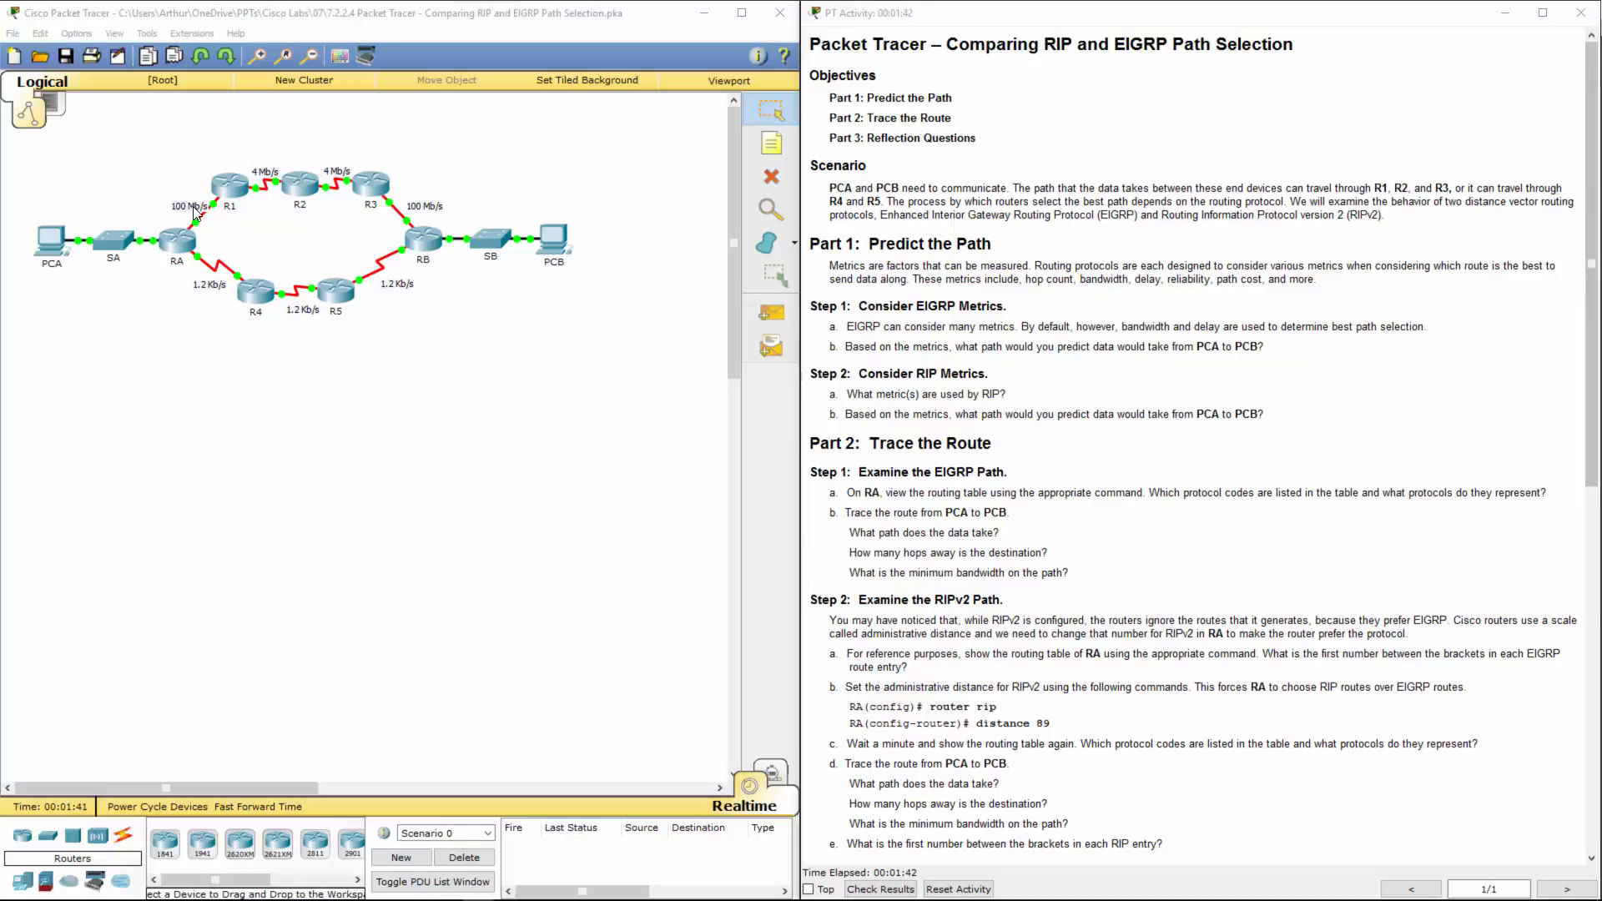
left_click(1136, 326)
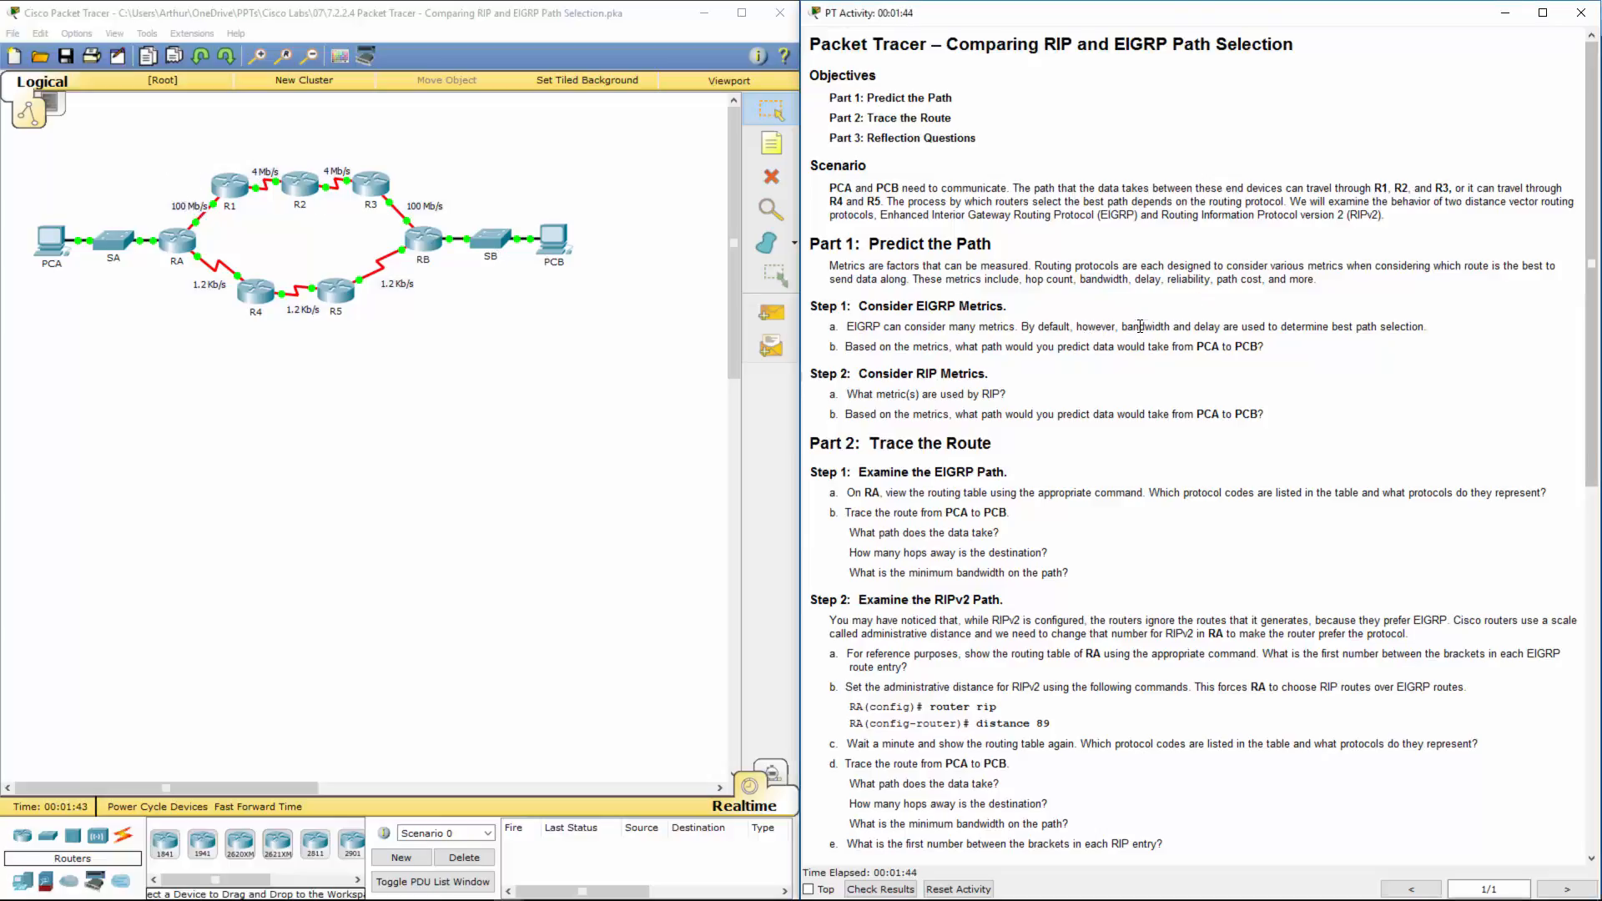
double_click(1140, 326)
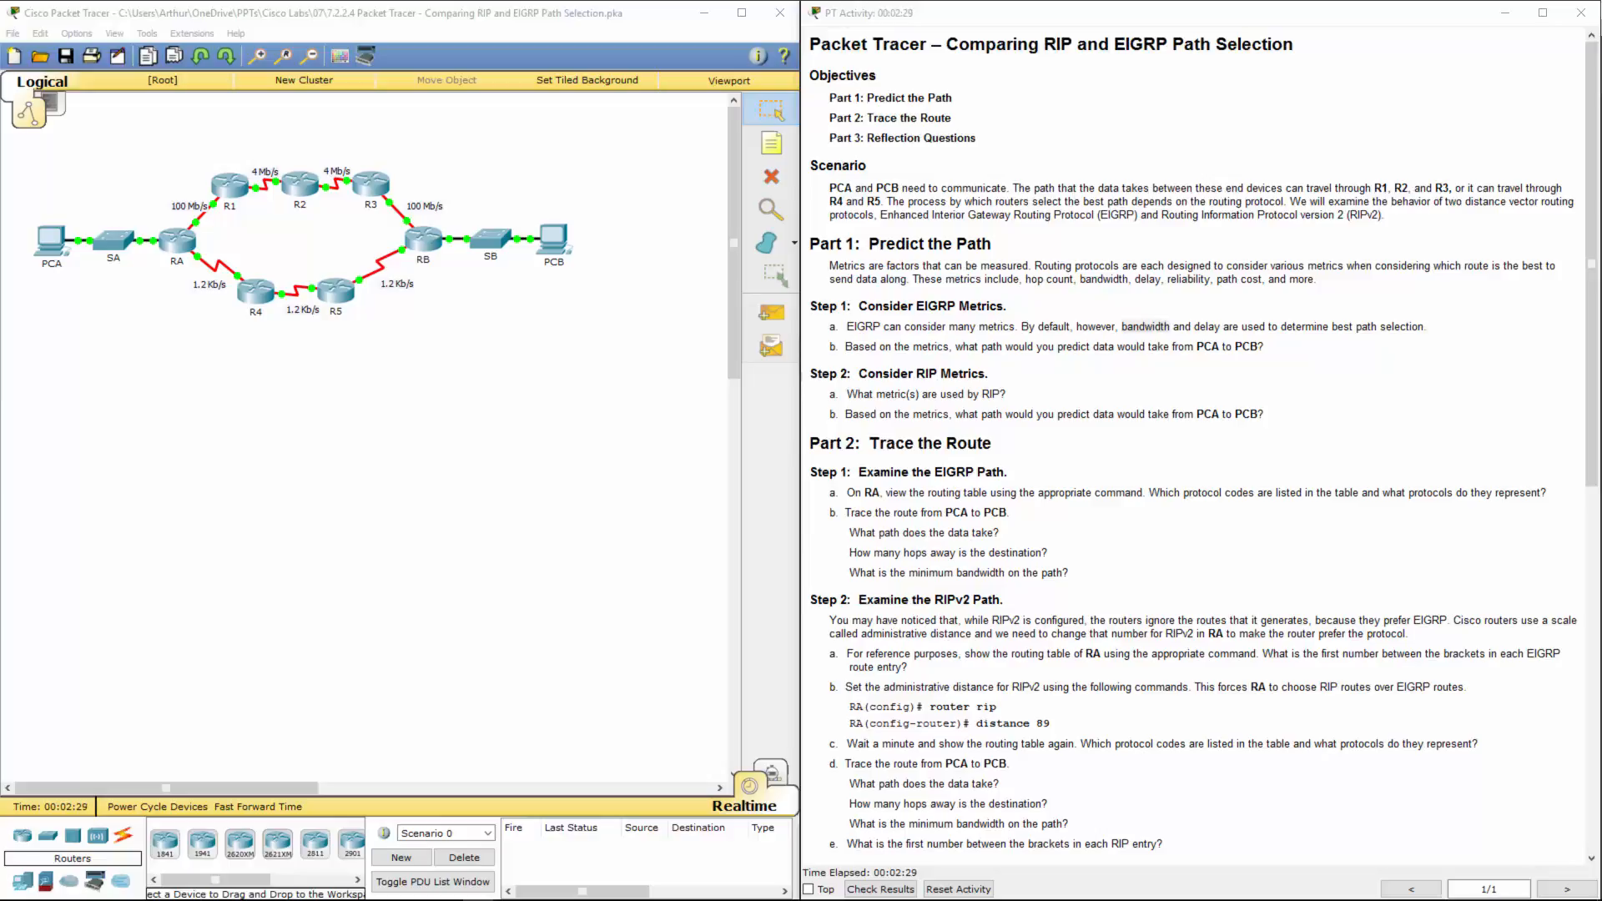
left_click(1097, 501)
scroll(897, 373, "down", 4)
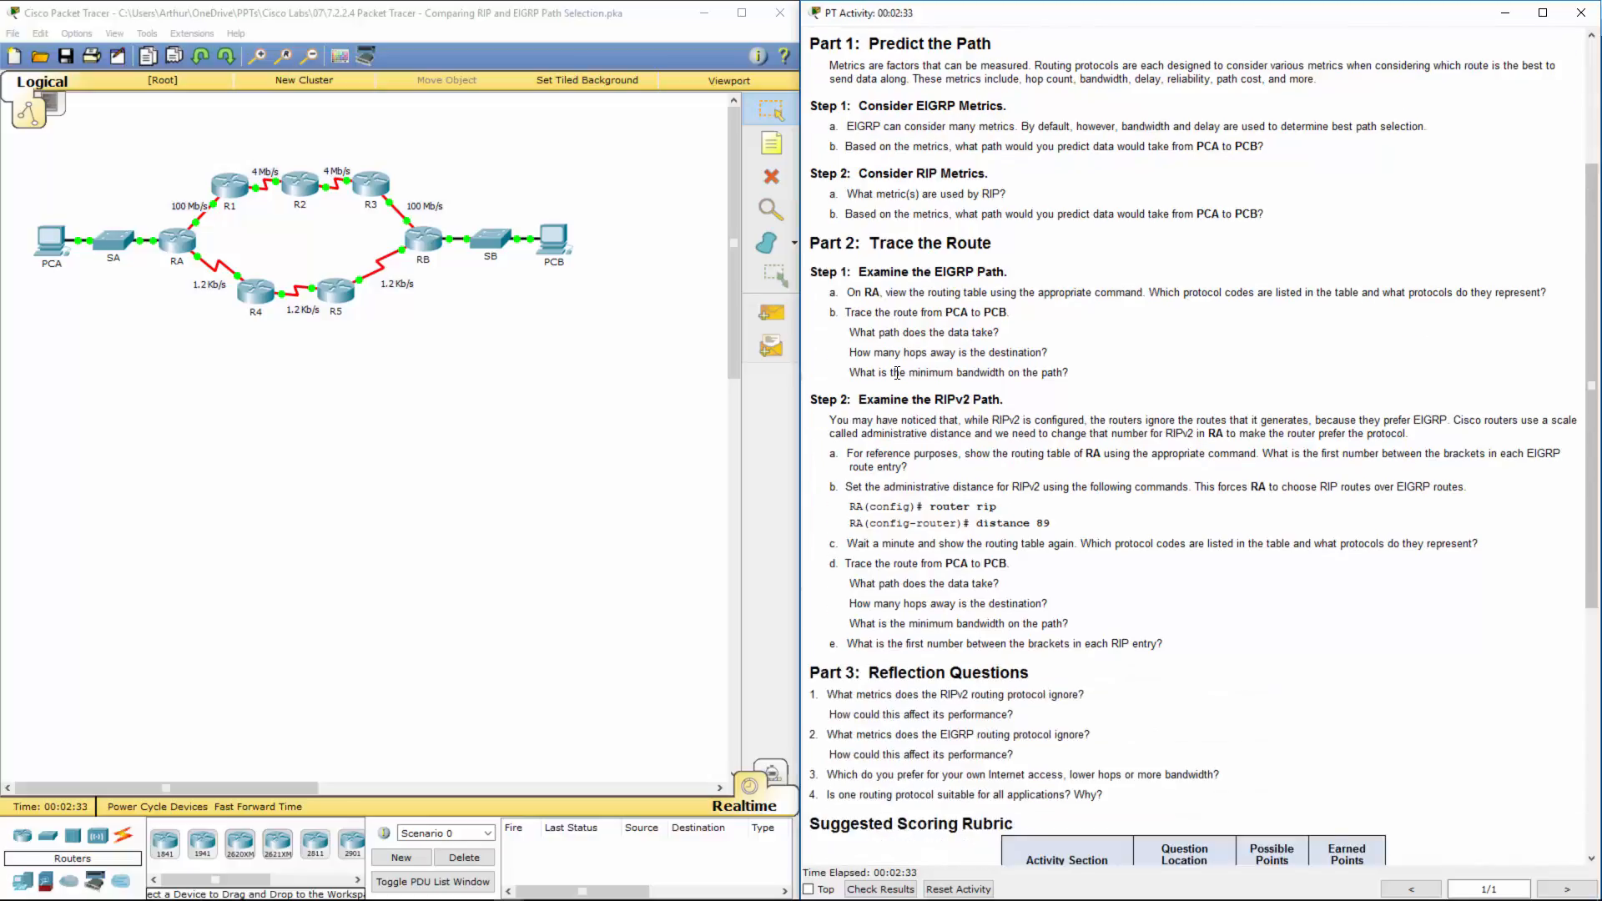
scroll(908, 288, "down", 3)
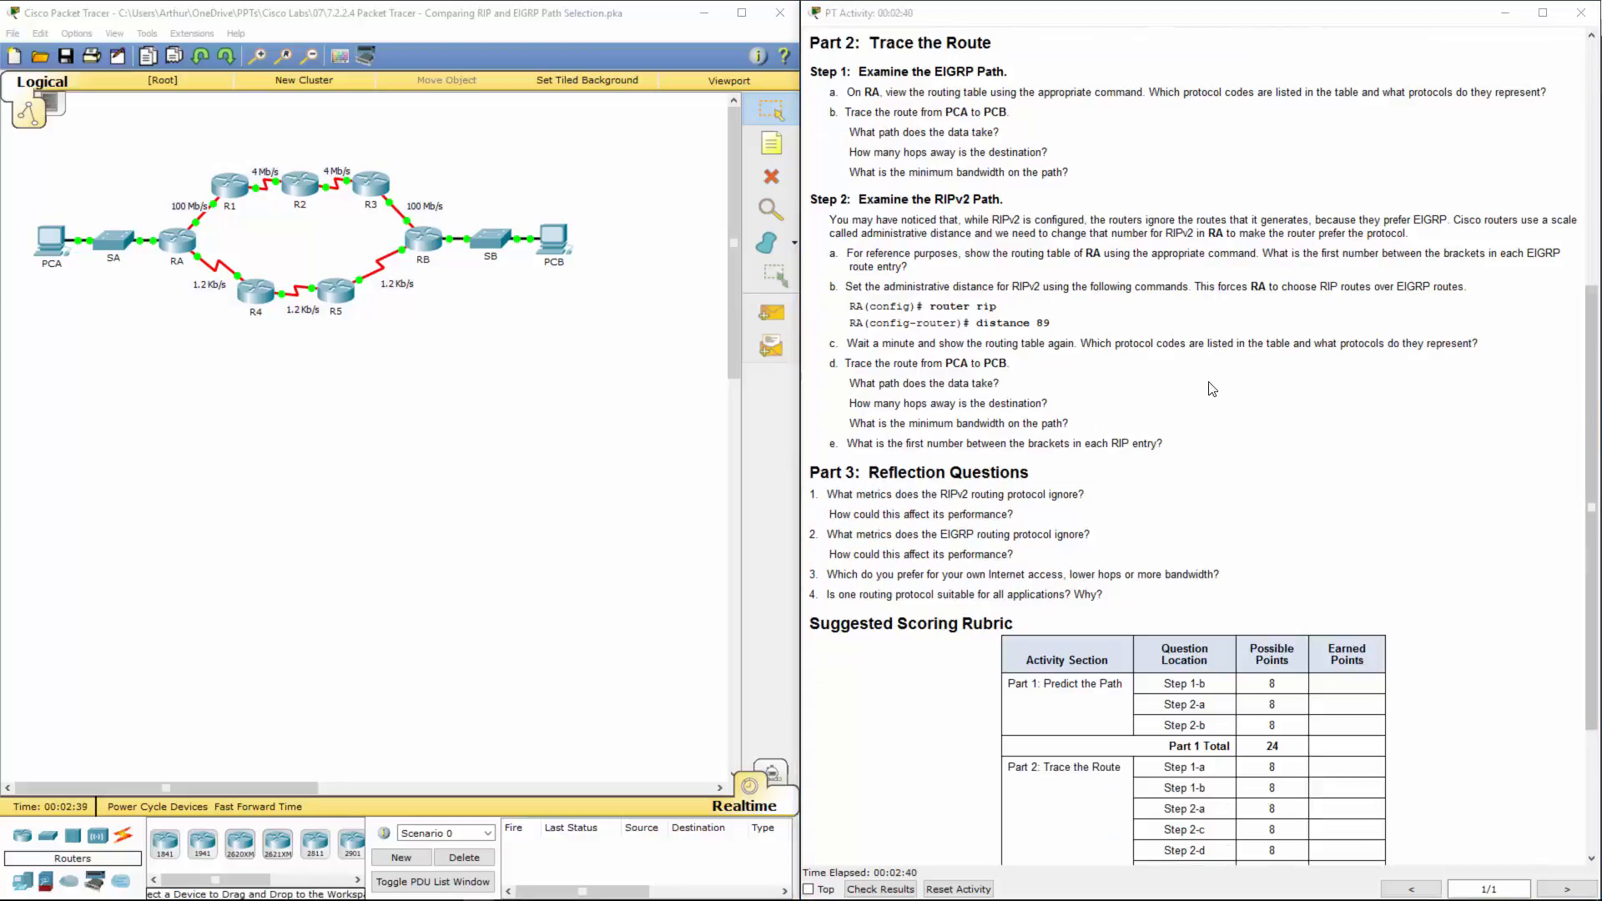
Step: Open router RA's command line interface and enter privileged EXEC mode with en
left_click(178, 241)
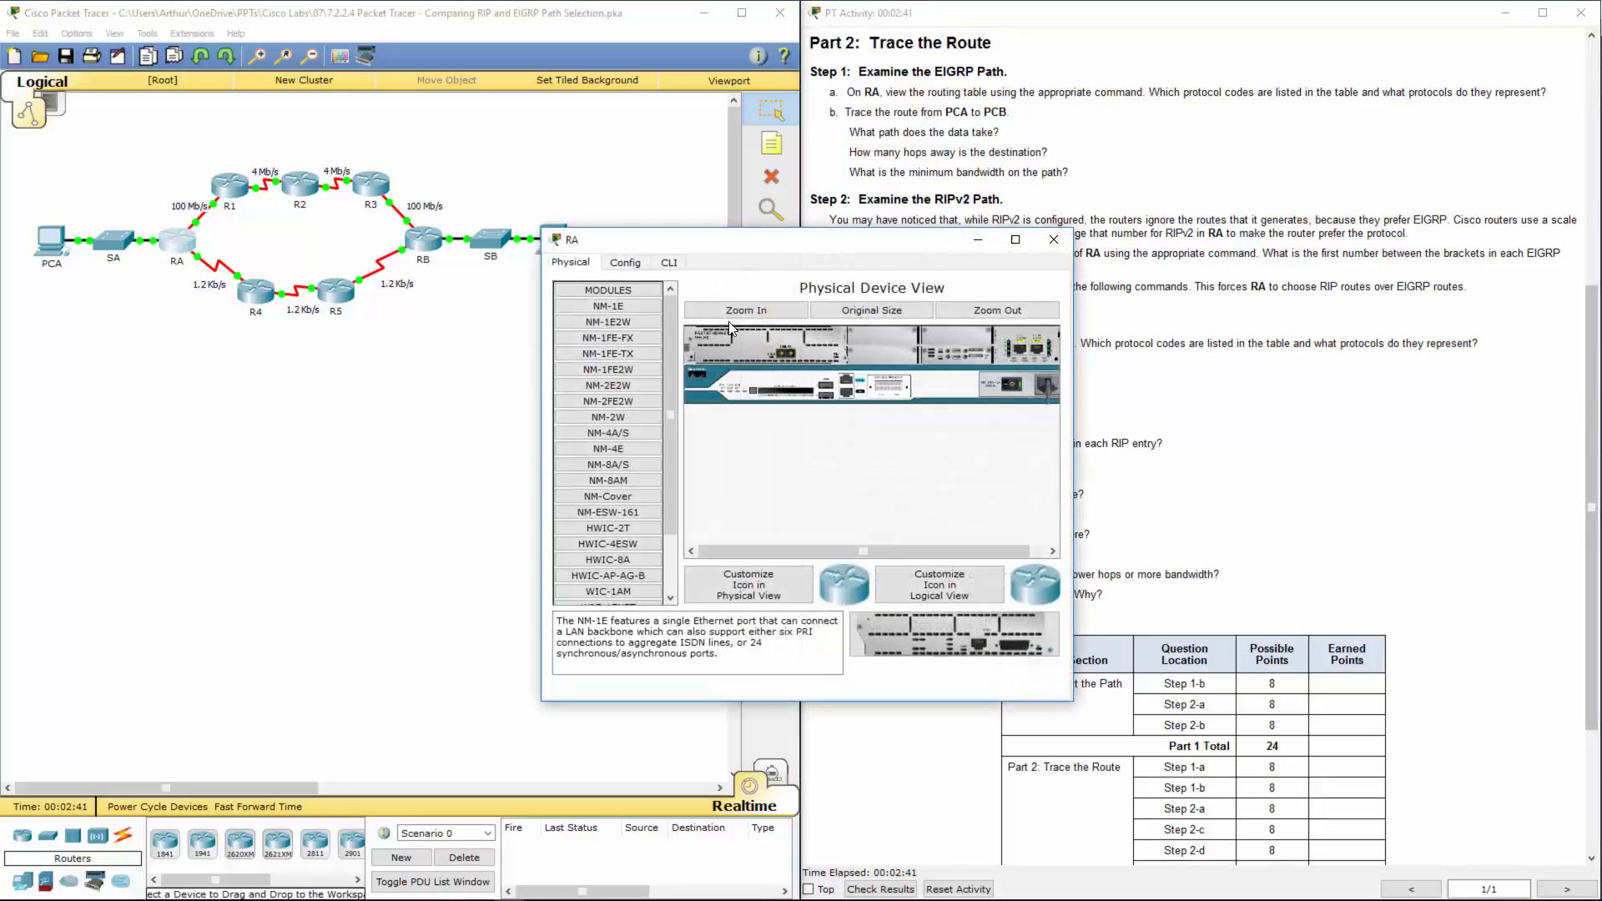
left_click(670, 262)
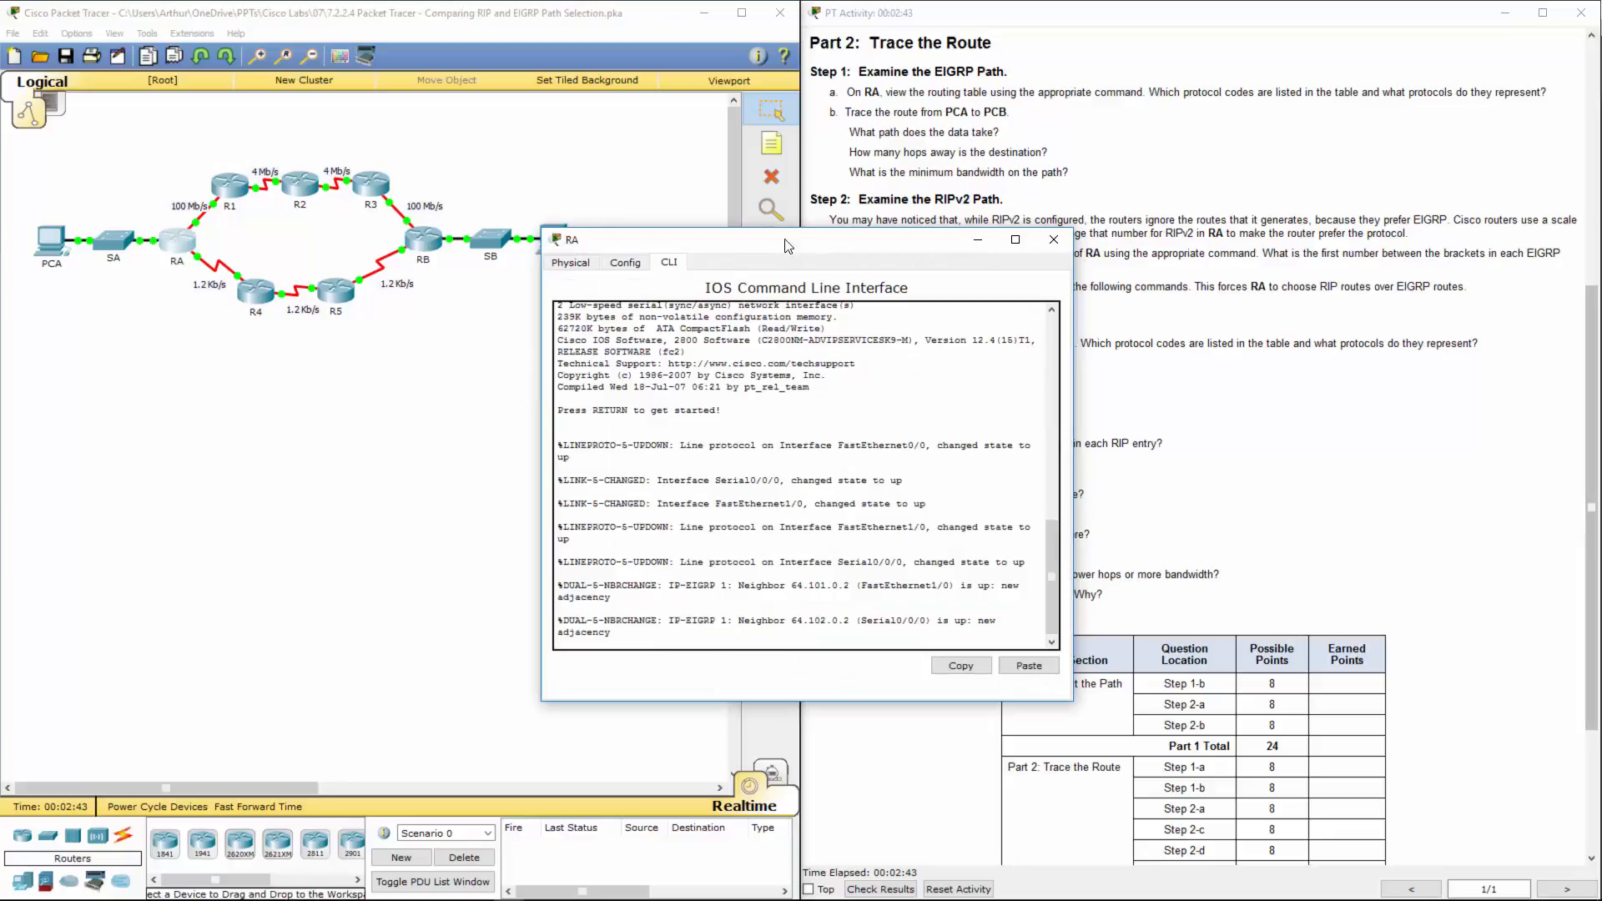
left_click_drag(784, 242, 519, 345)
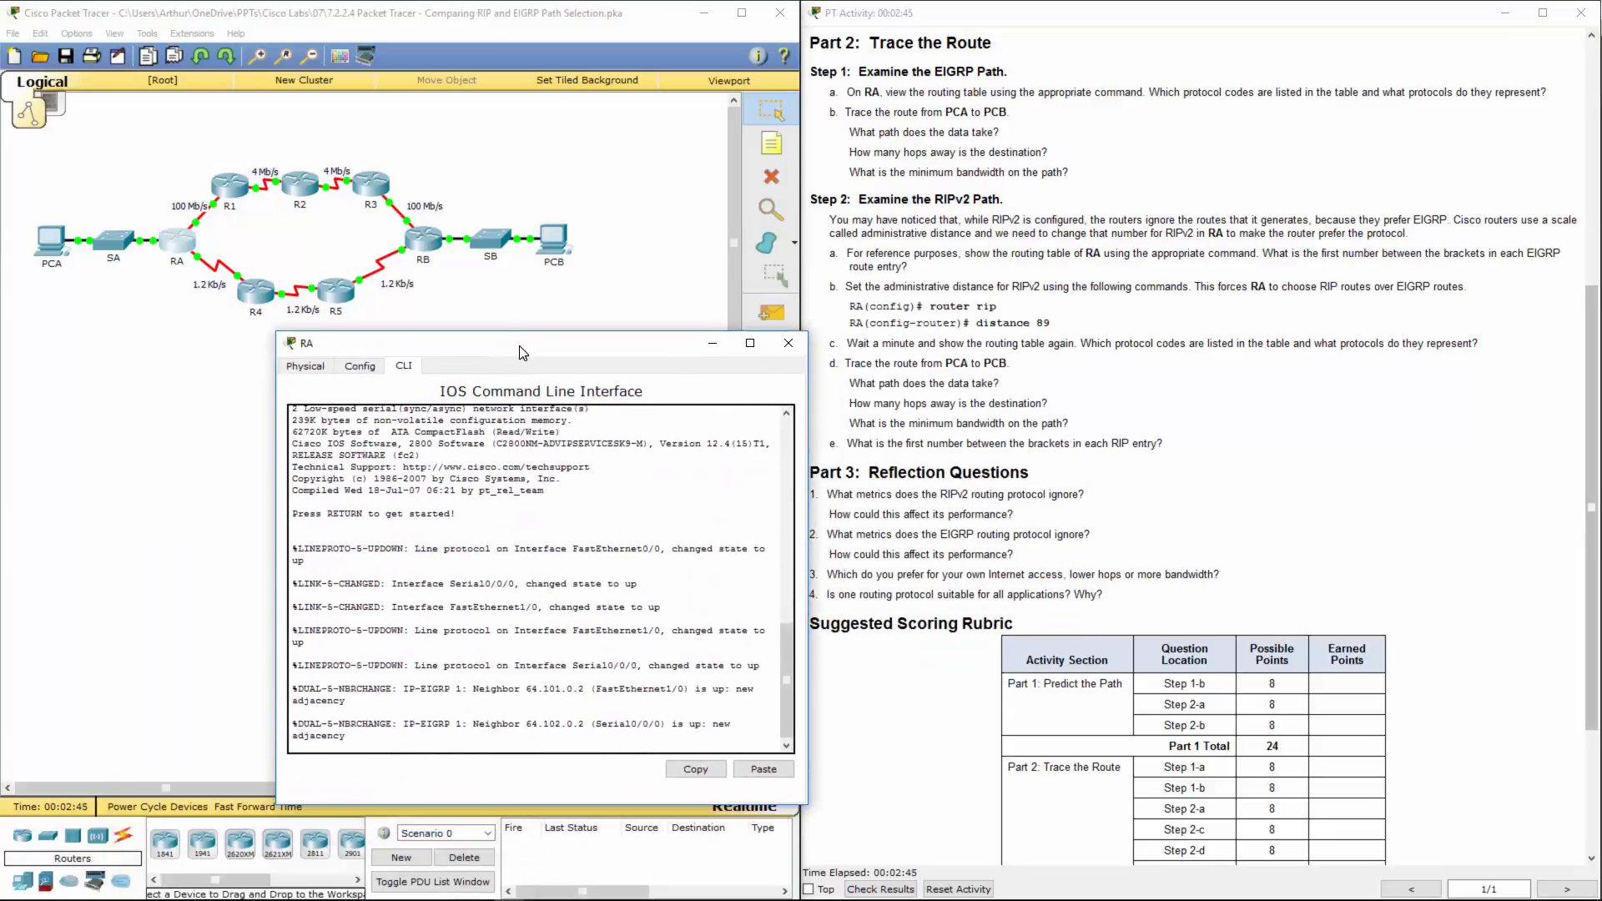
left_click(502, 491)
key("Return")
key("Return")
key("Return")
type("en")
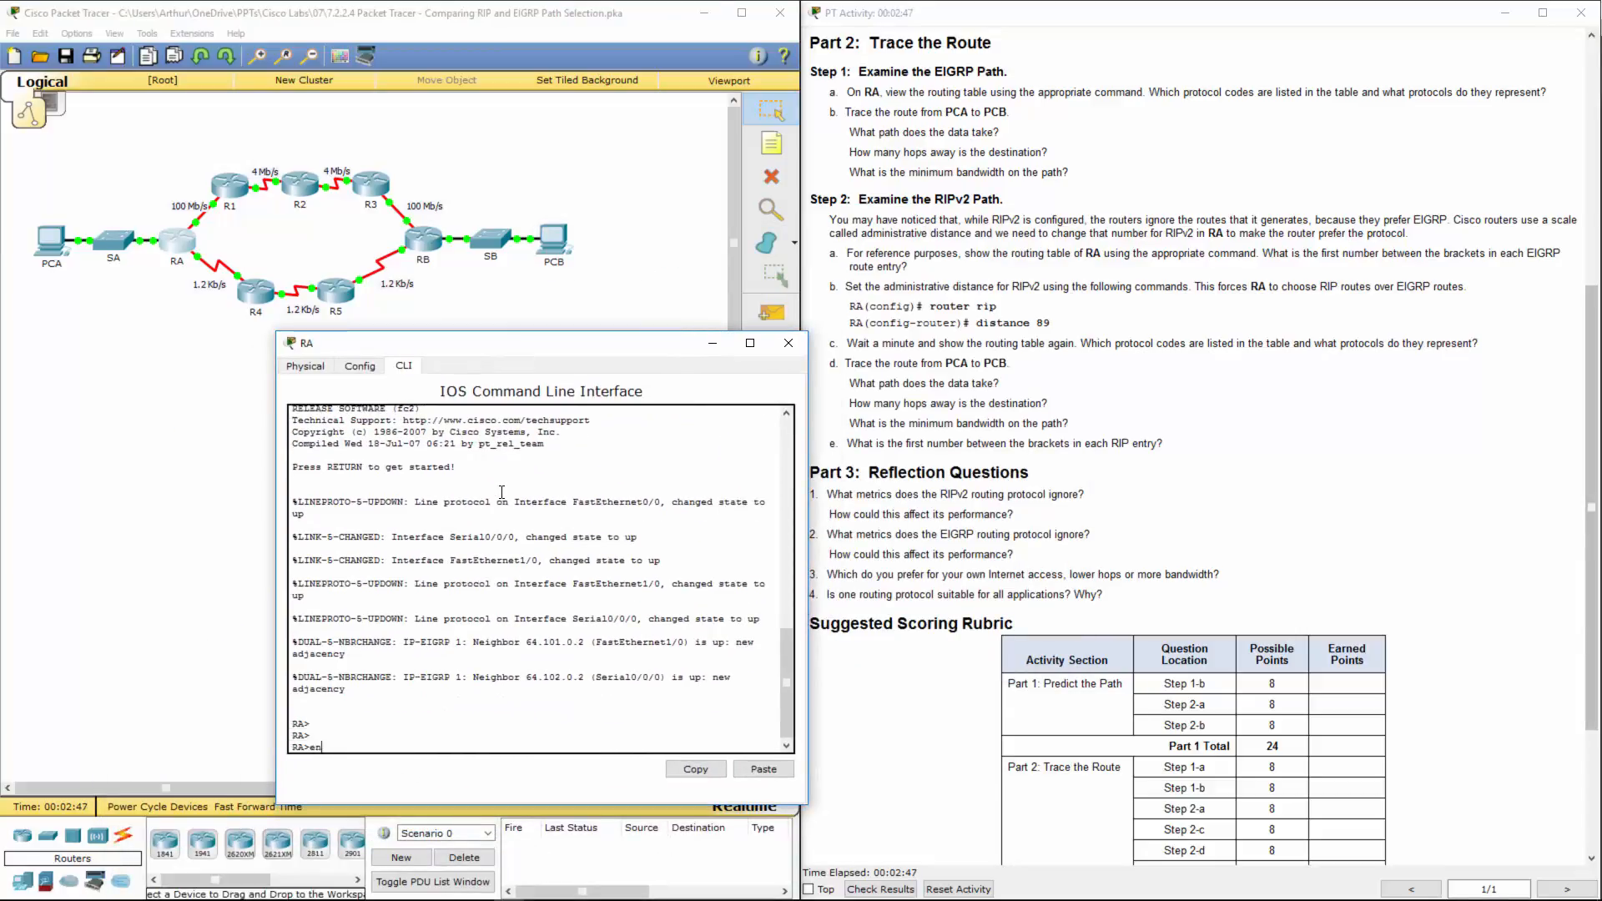
key("Return")
Step: Display RA's routing table with show ip route and check its C and D route codes against the legend
type("show ip")
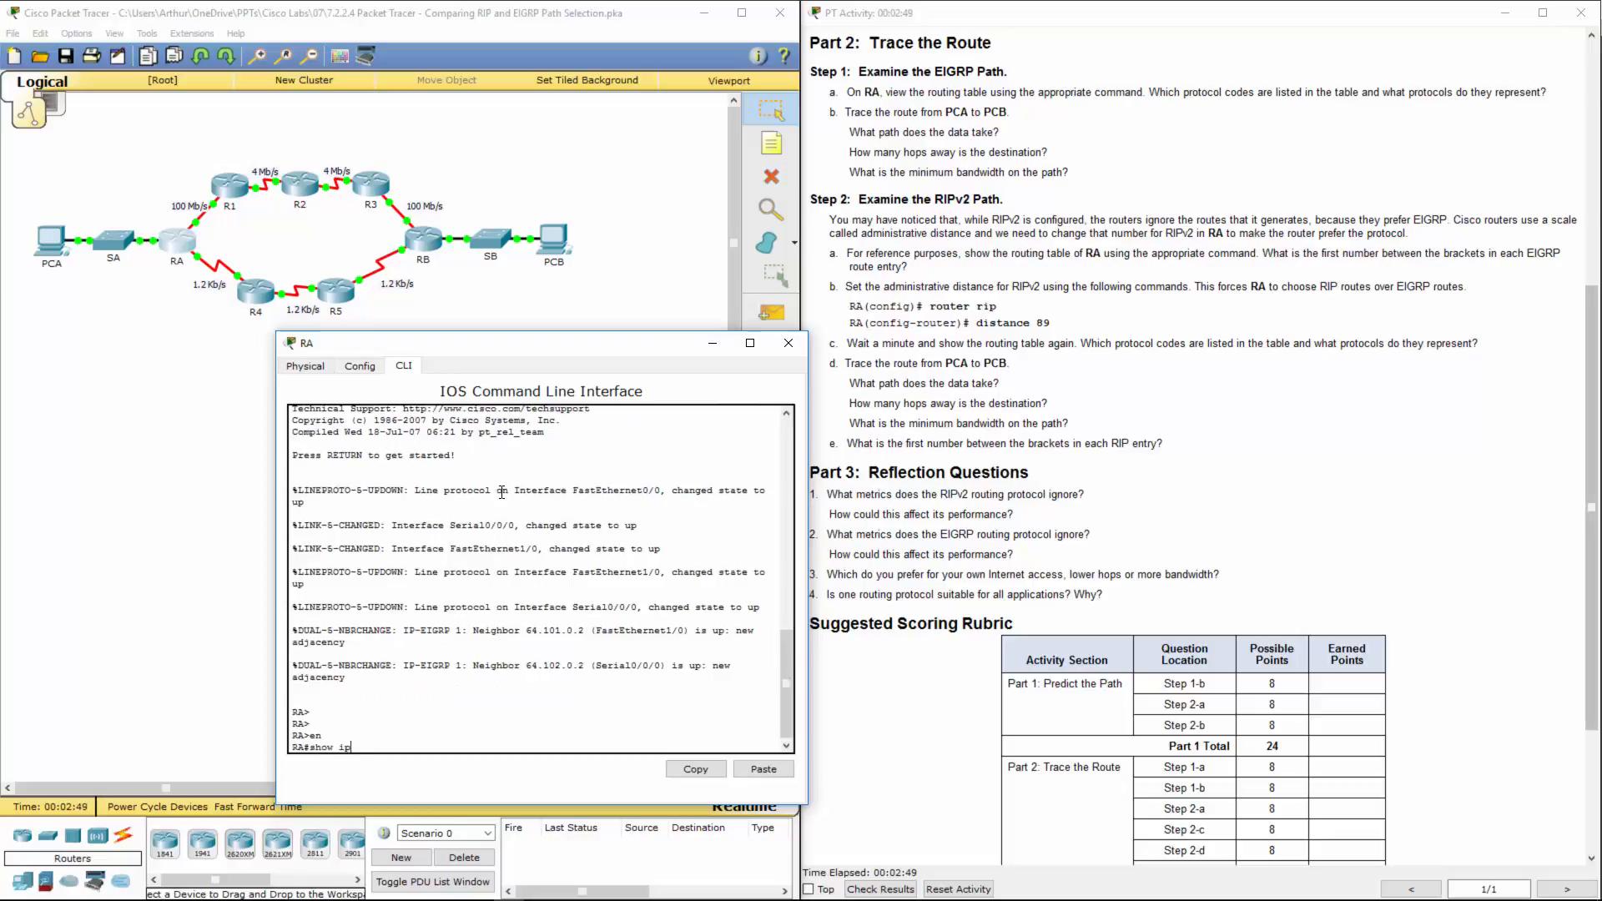
type(" route")
key("Return")
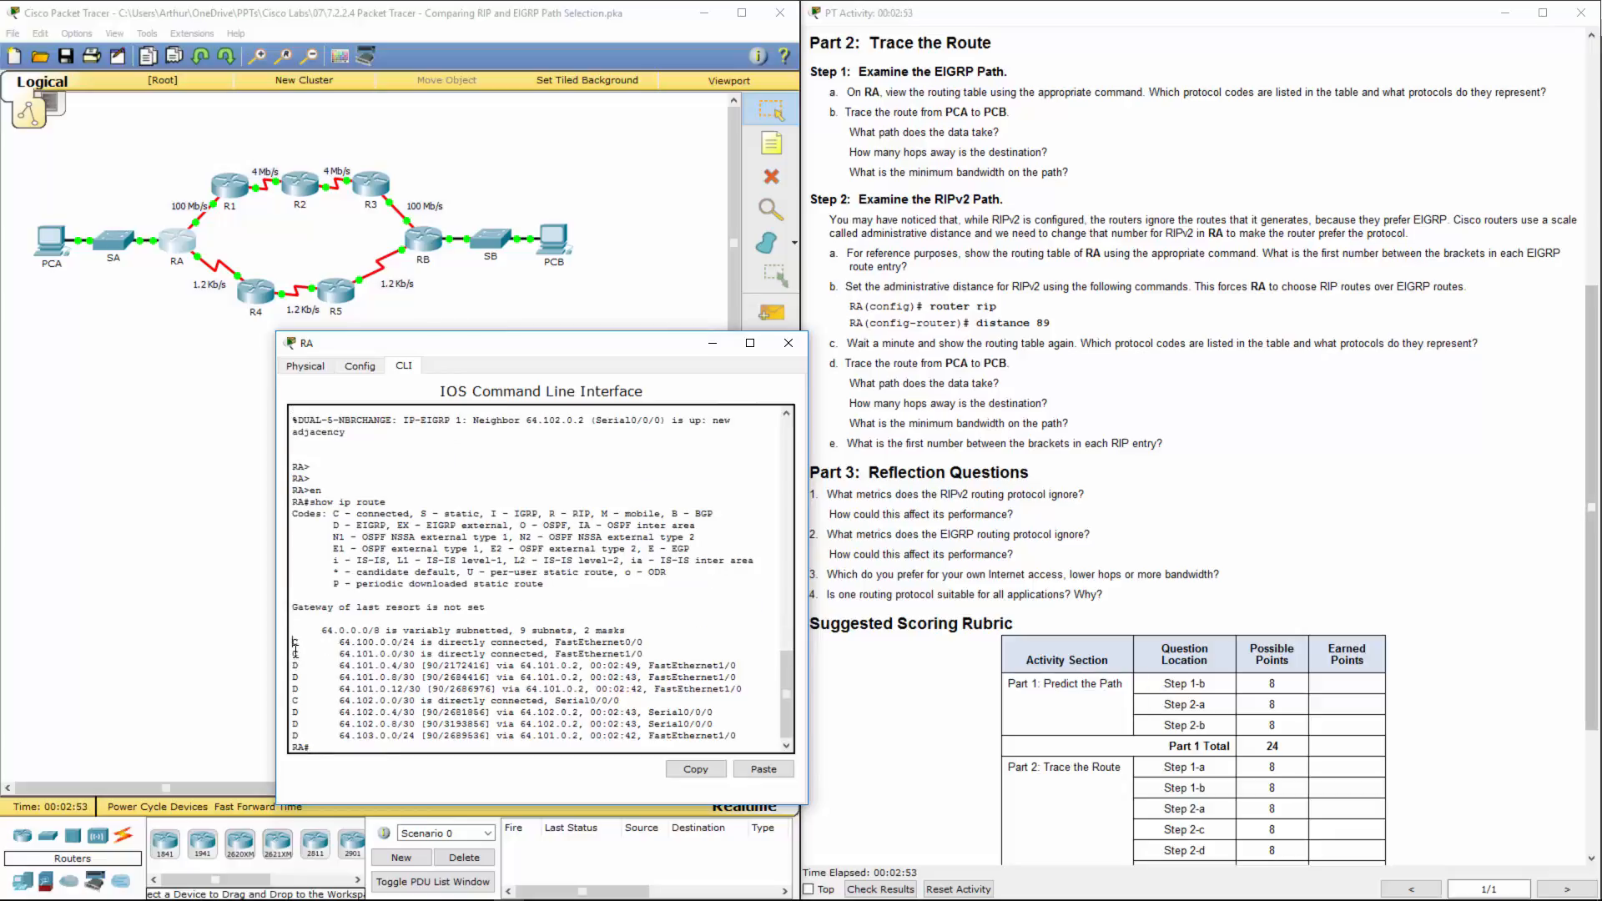
left_click_drag(295, 649, 295, 655)
left_click(294, 699)
double_click(295, 667)
left_click_drag(328, 525, 386, 524)
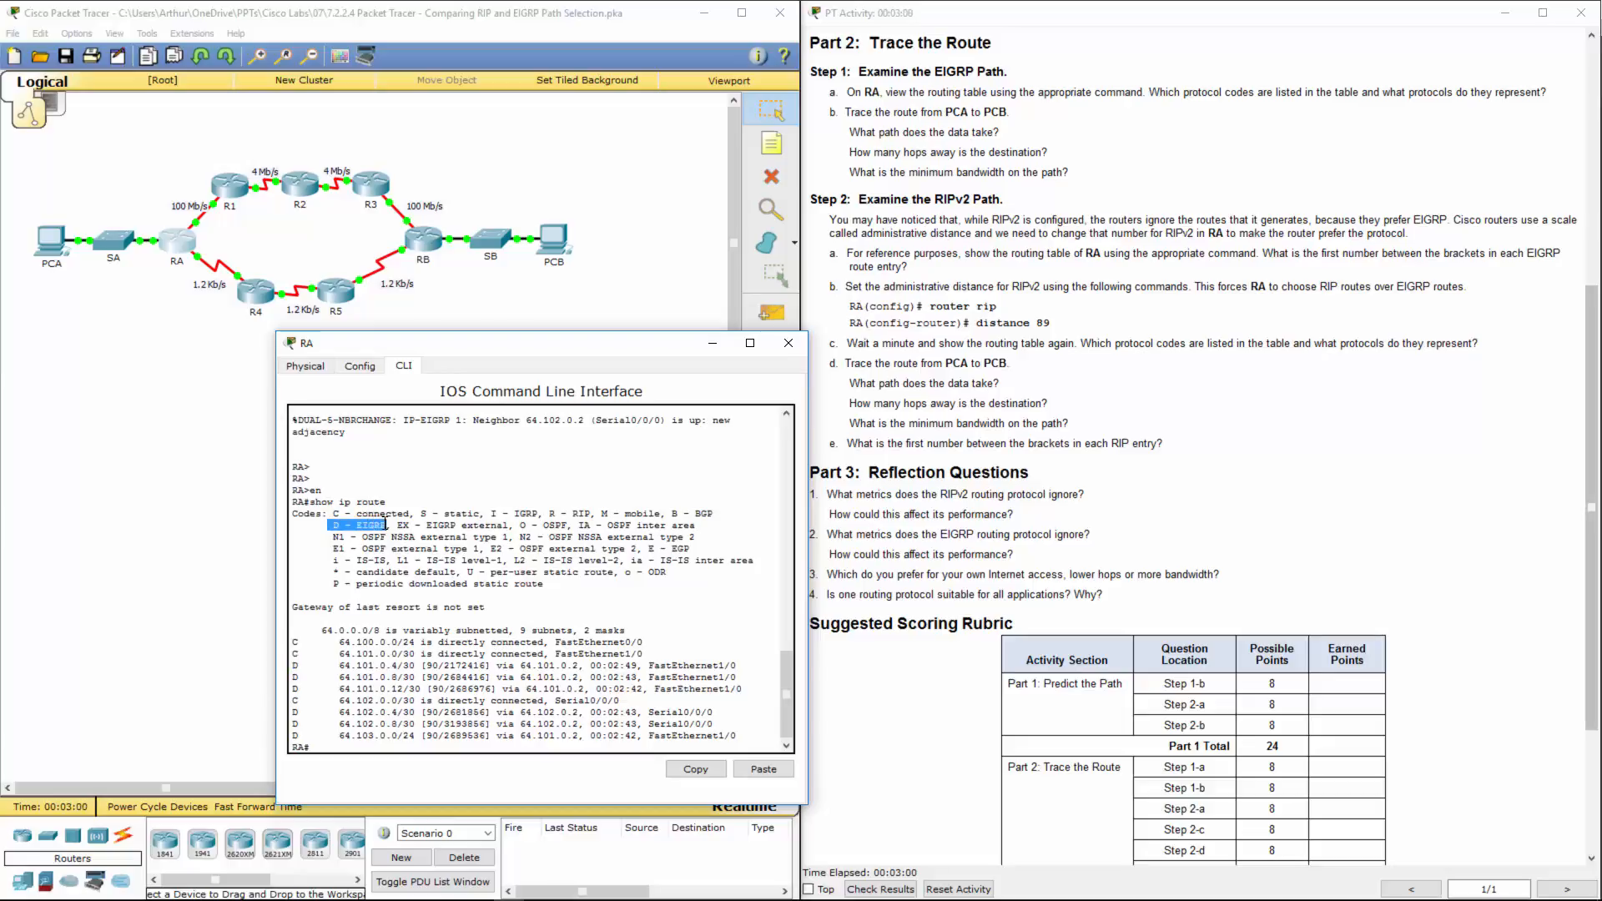
left_click(317, 745)
left_click(788, 343)
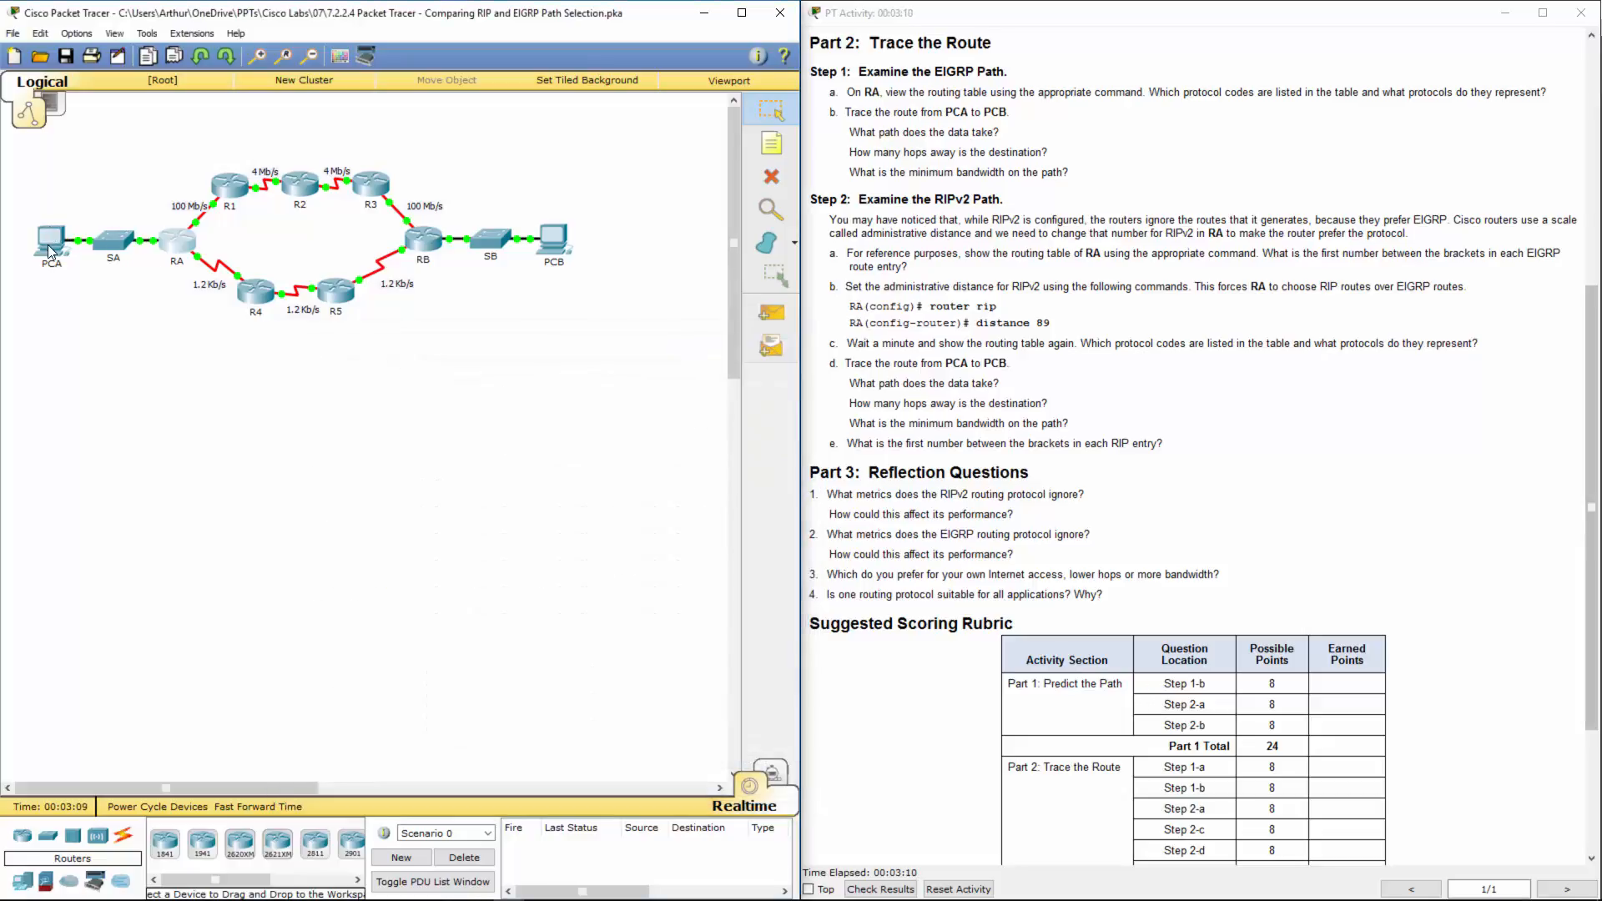
Step: Open the command prompt on PCA and begin a tracert command
left_click(48, 243)
left_click(680, 262)
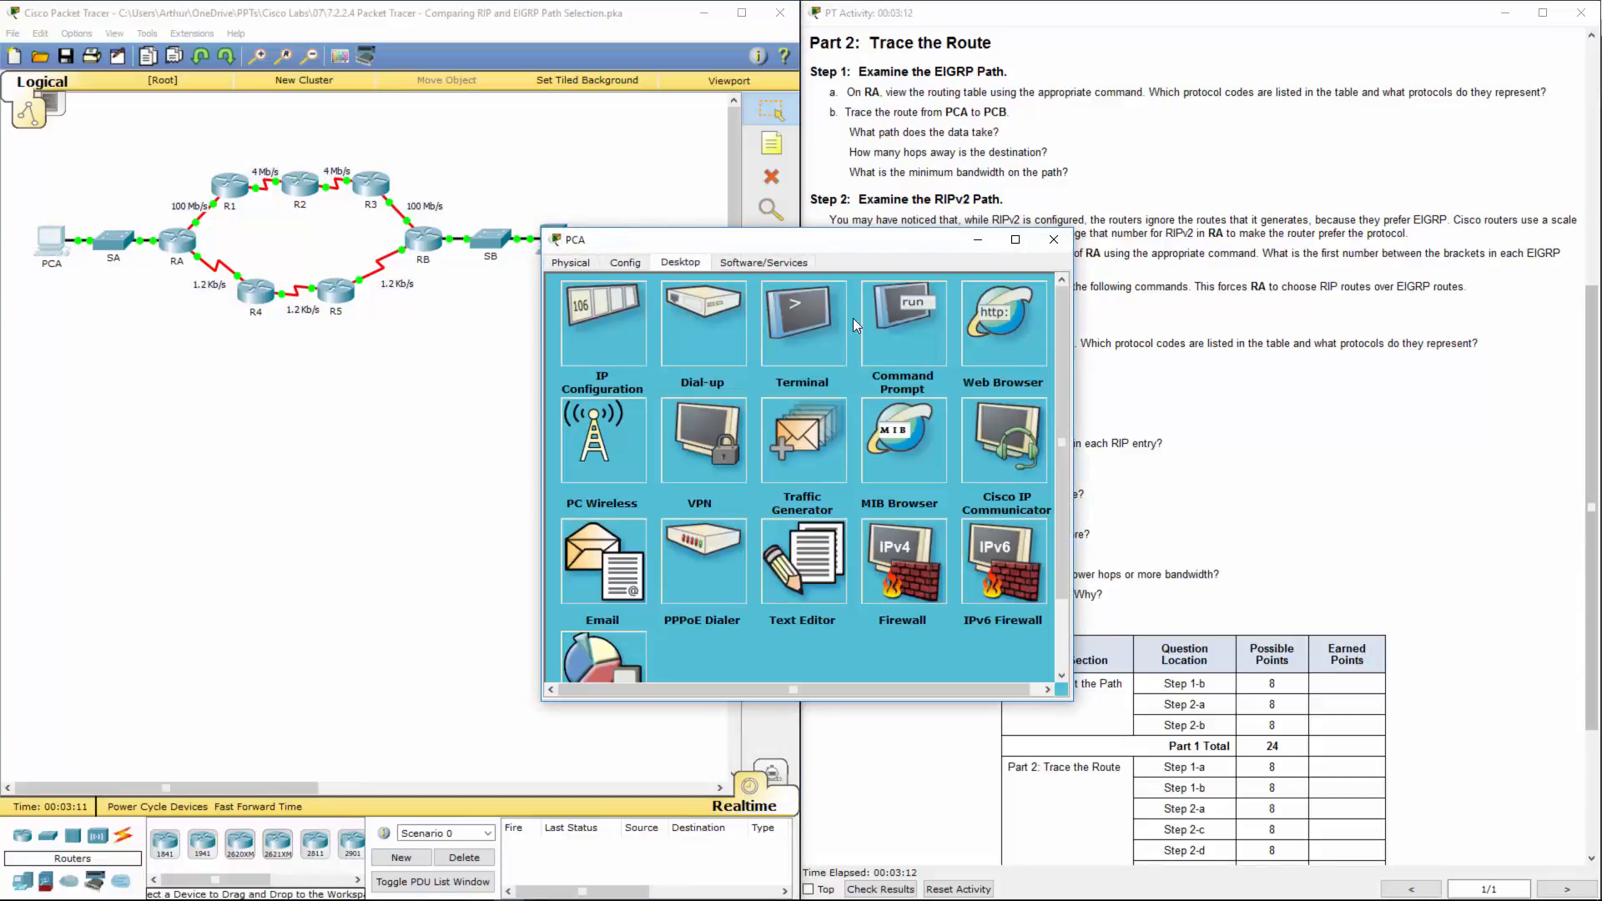
left_click(913, 333)
left_click_drag(897, 251, 619, 362)
type("tracert")
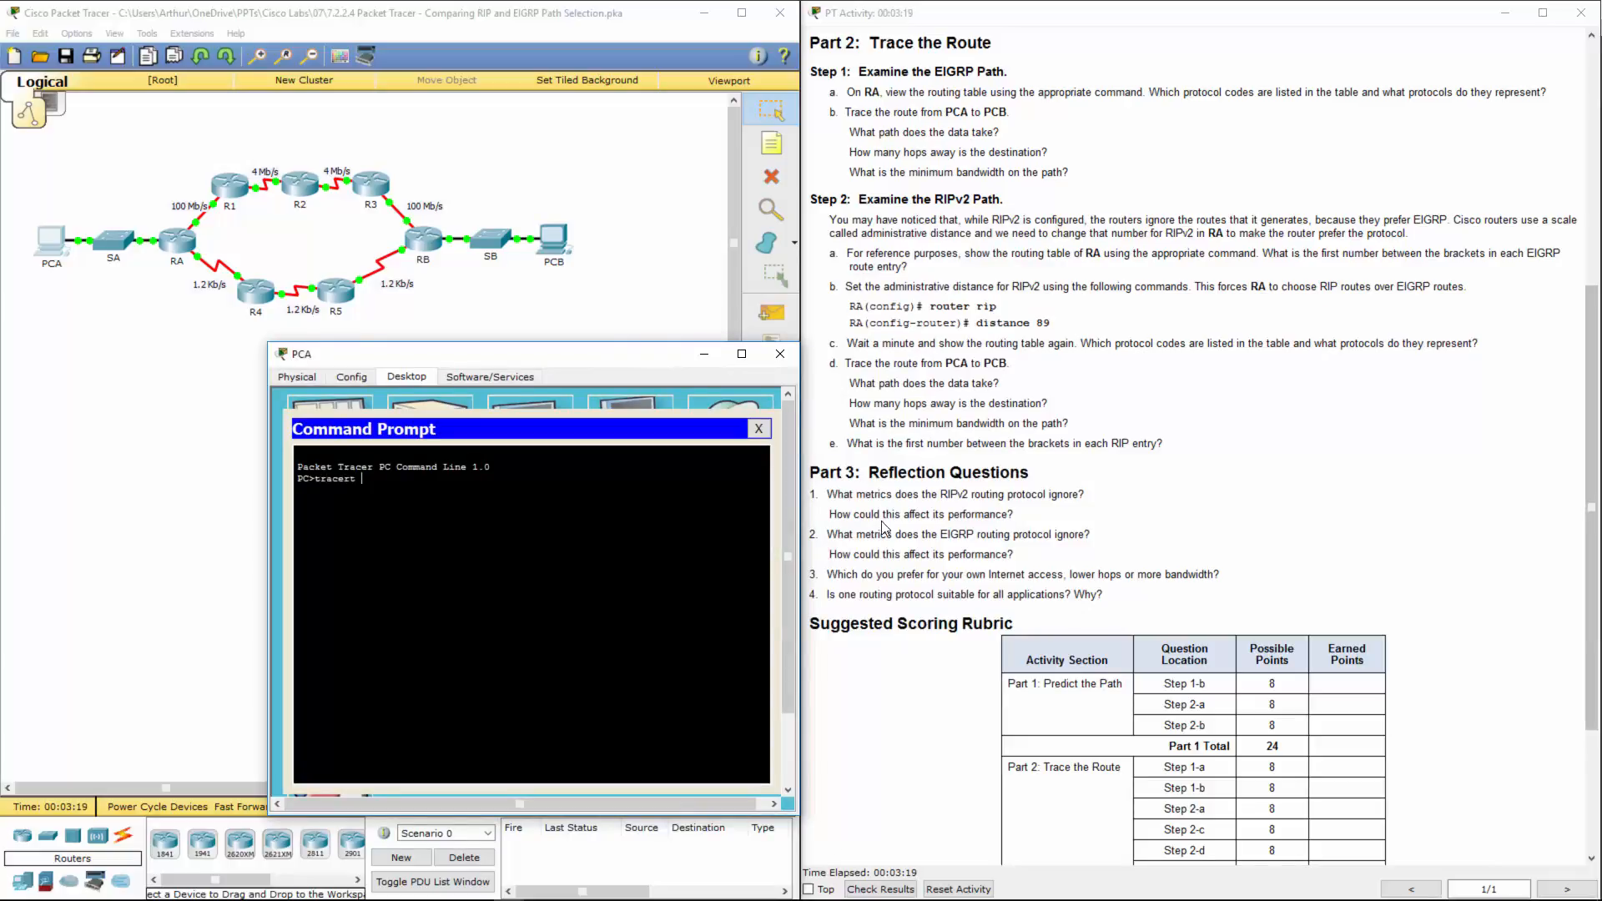
Step: Look up PCB's IP address by running ipconfig in its command prompt
left_click(1224, 500)
scroll(1221, 511, "up", 10)
scroll(1220, 511, "down", 10)
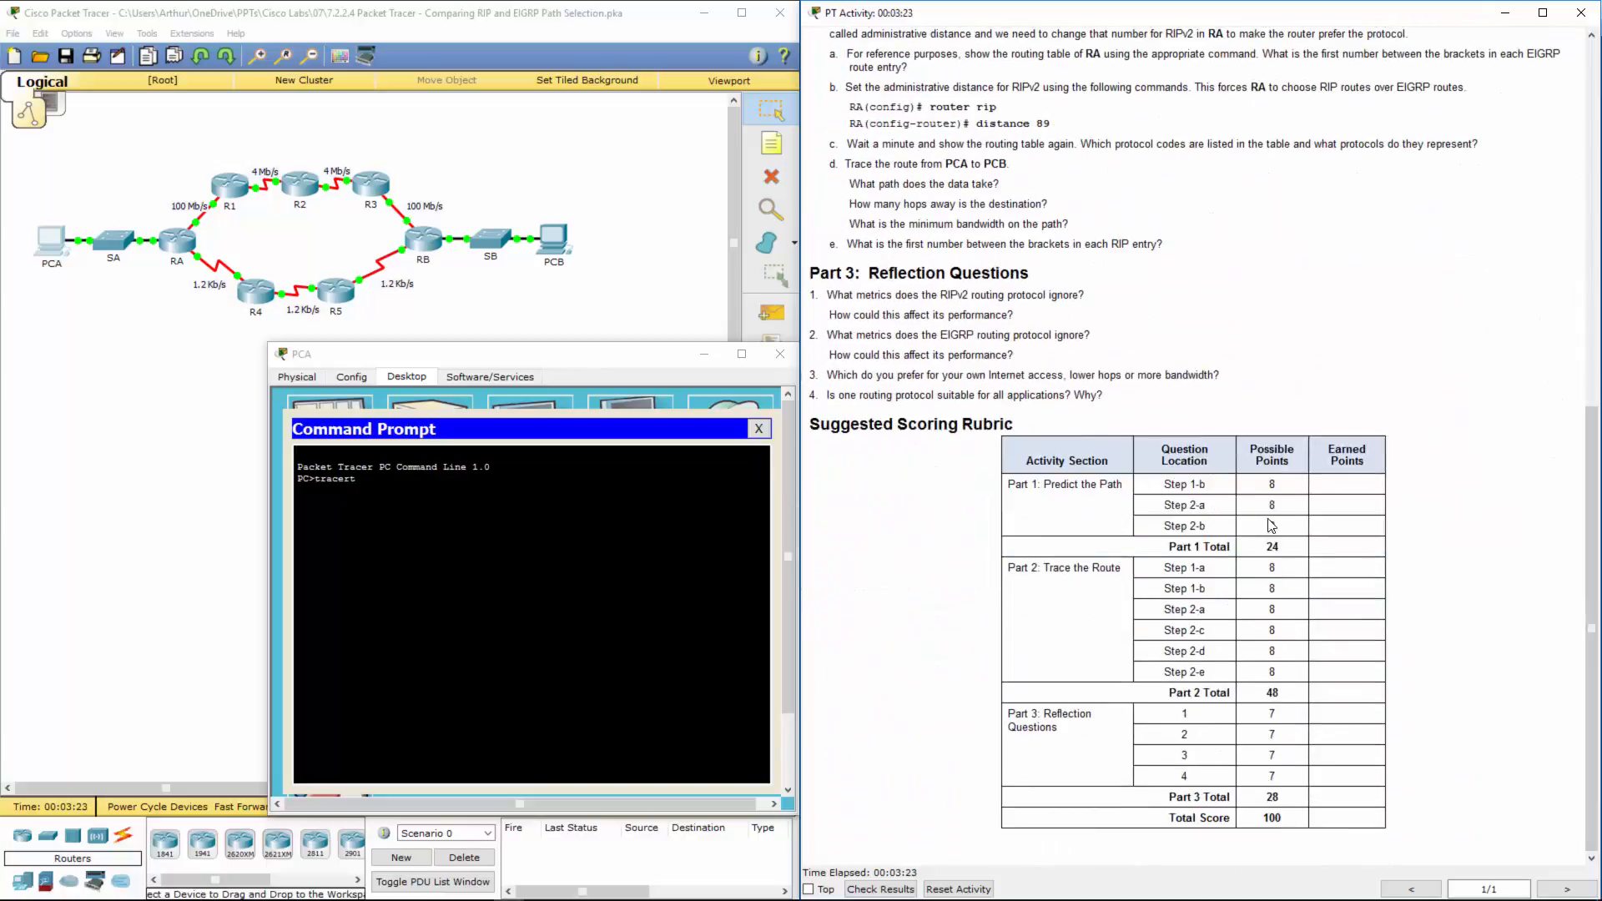
left_click(587, 363)
left_click(560, 249)
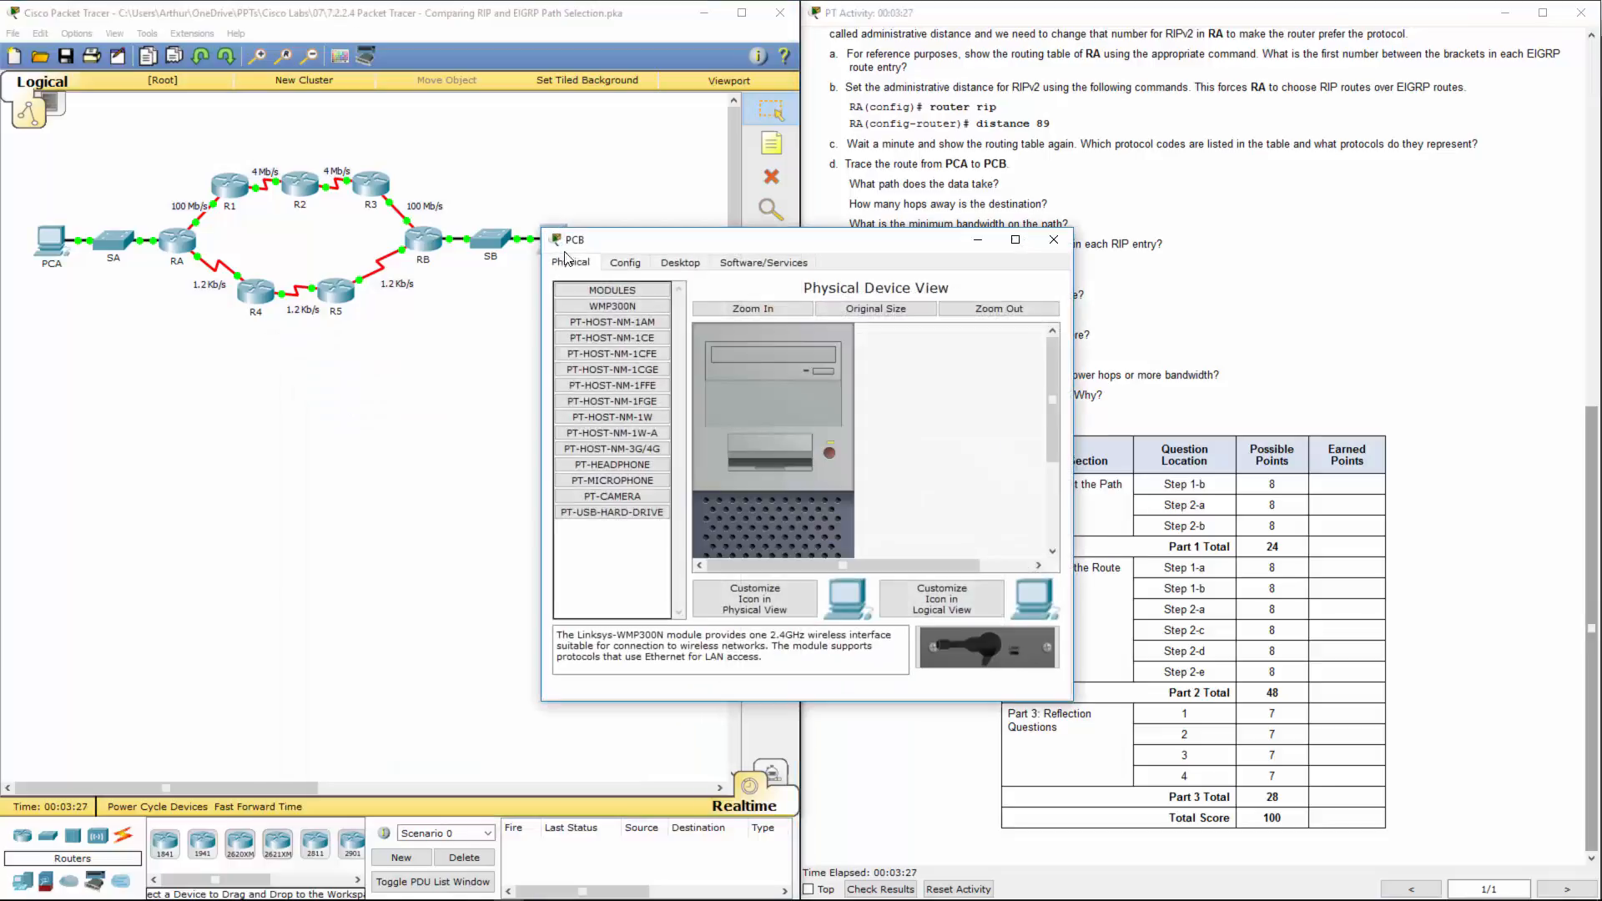
left_click(676, 264)
left_click(943, 332)
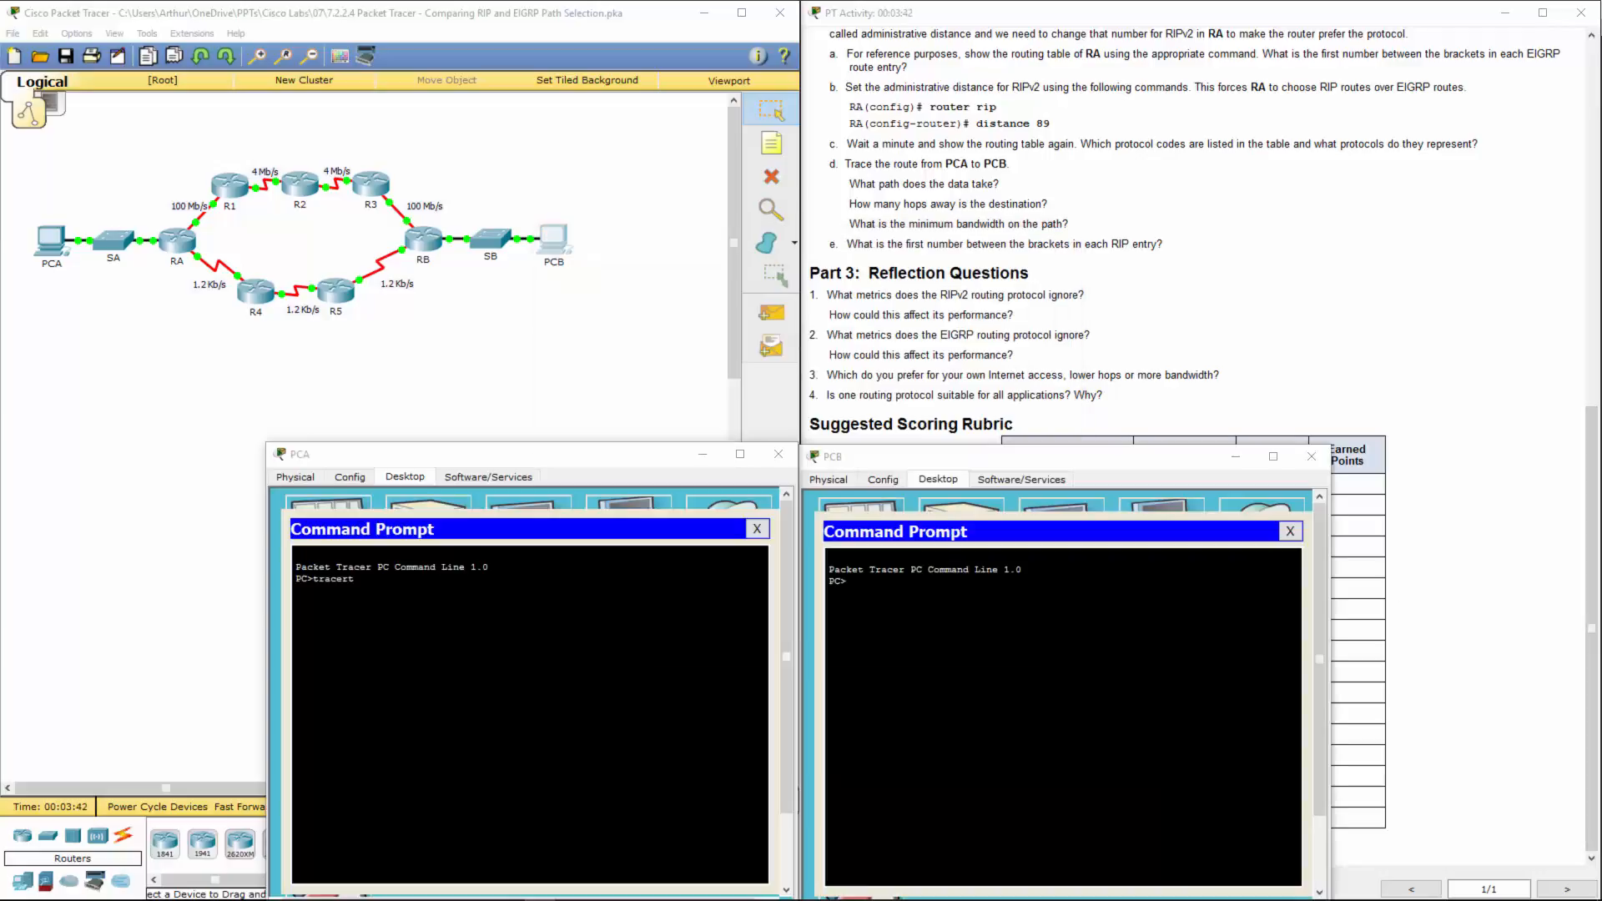
left_click(847, 581)
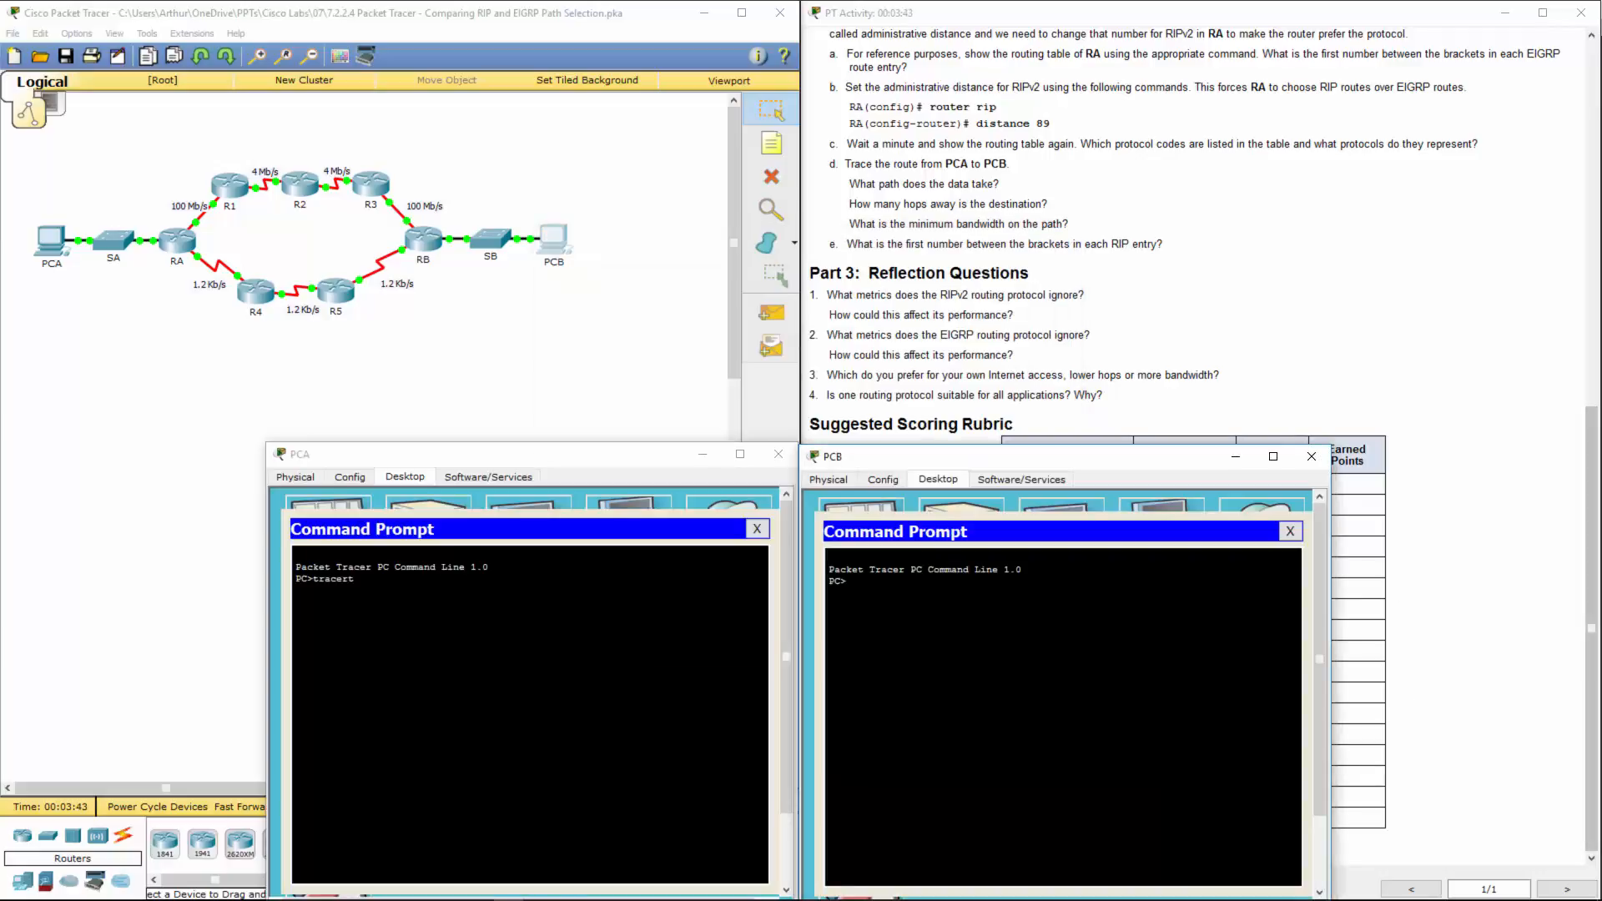
type("ipconfig")
key("Return")
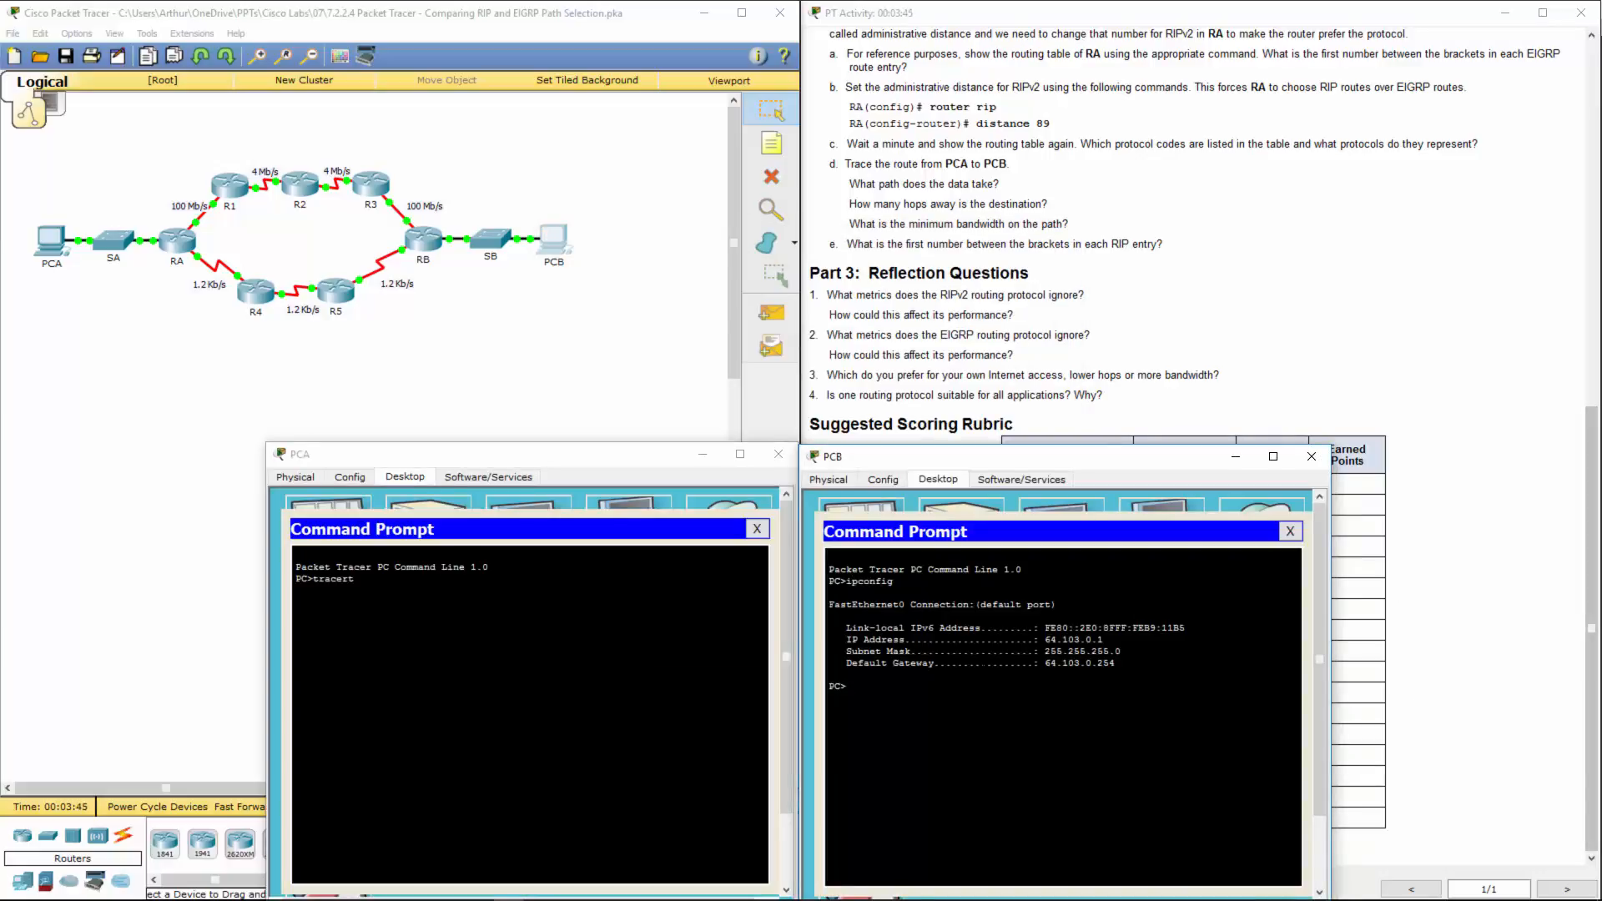
Step: Trace the route from PCA to PCB with tracert 64.103.0.1
left_click(359, 579)
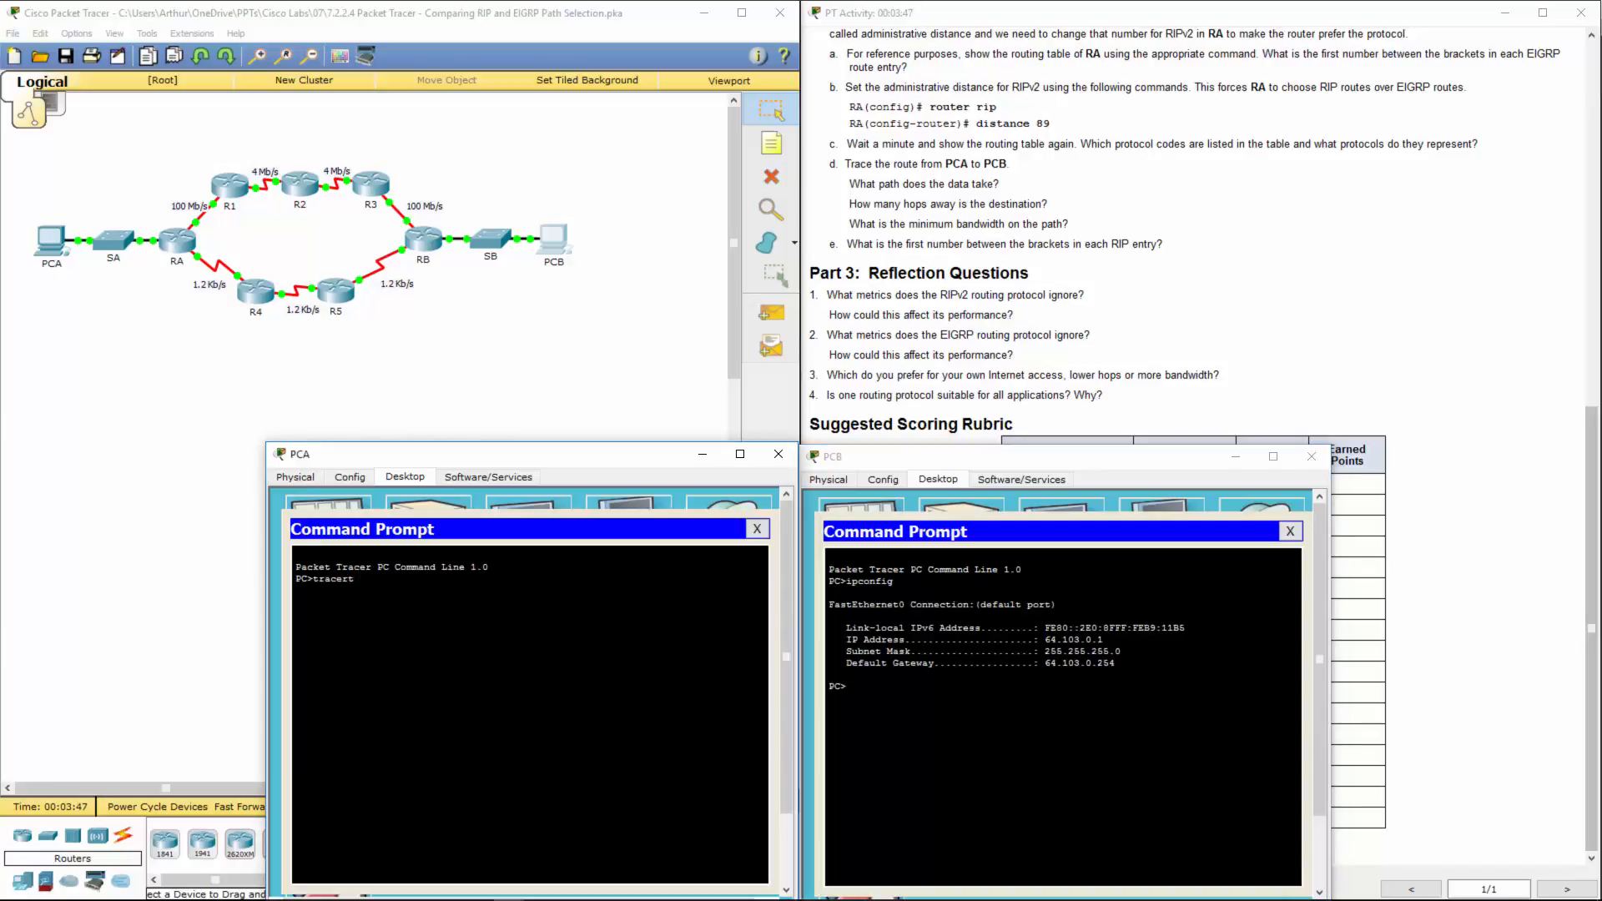
type("ping")
key("BackSpace")
key("BackSpace")
key("BackSpace")
type("64.103.0.1")
key("Return")
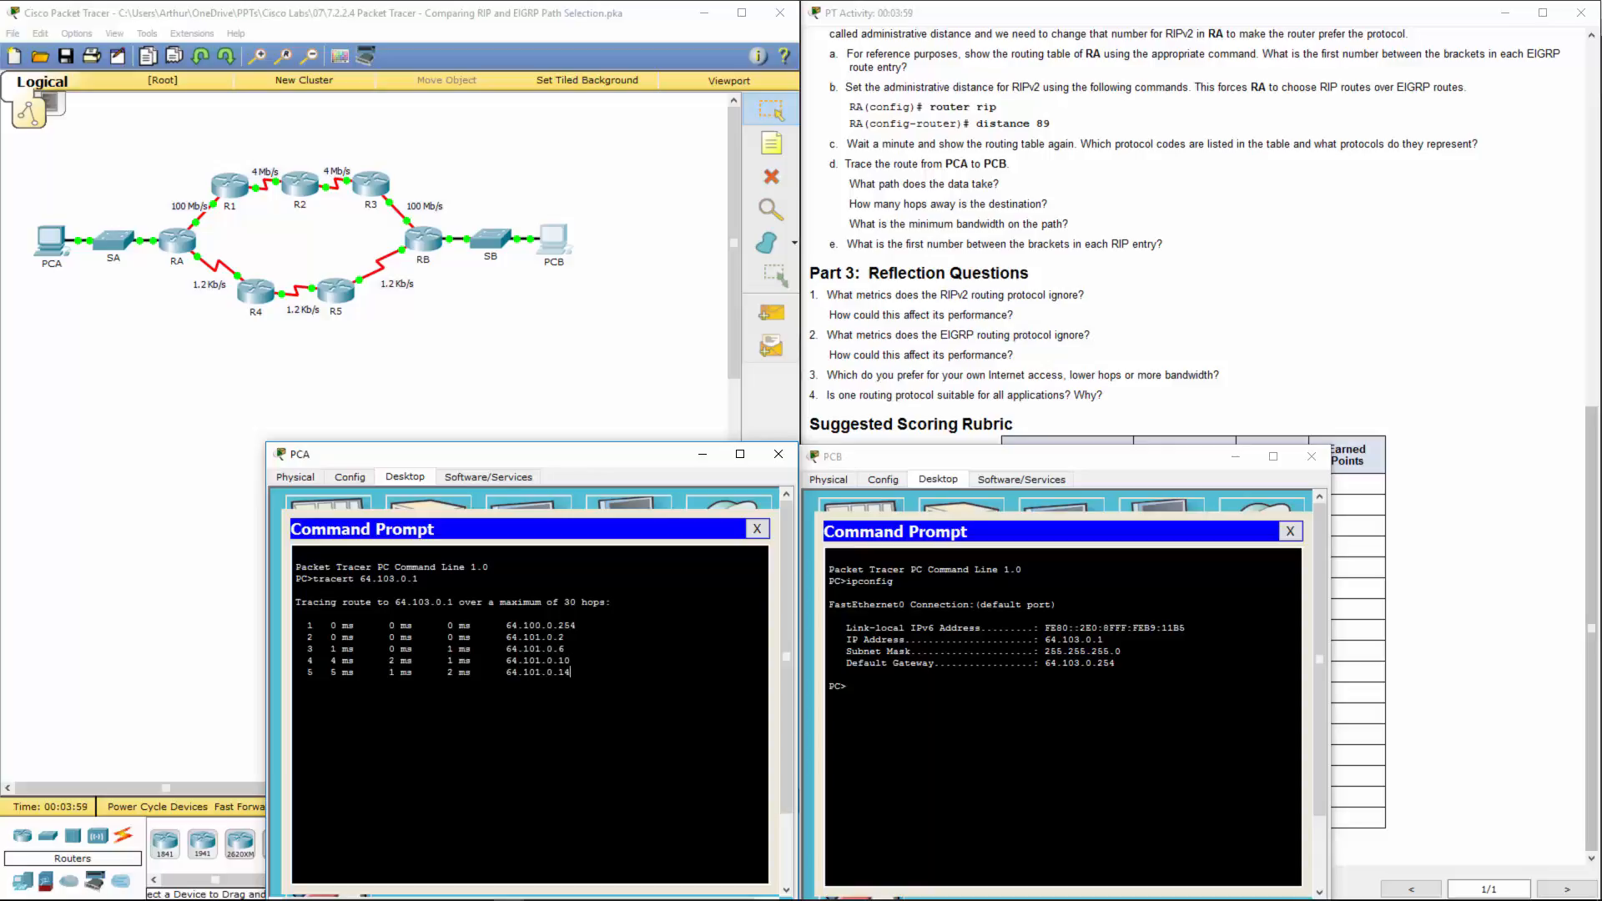
Step: Examine the hop addresses in PCA's trace output, and clear the PCA and PCB windows off the workspace
left_click_drag(511, 625, 575, 625)
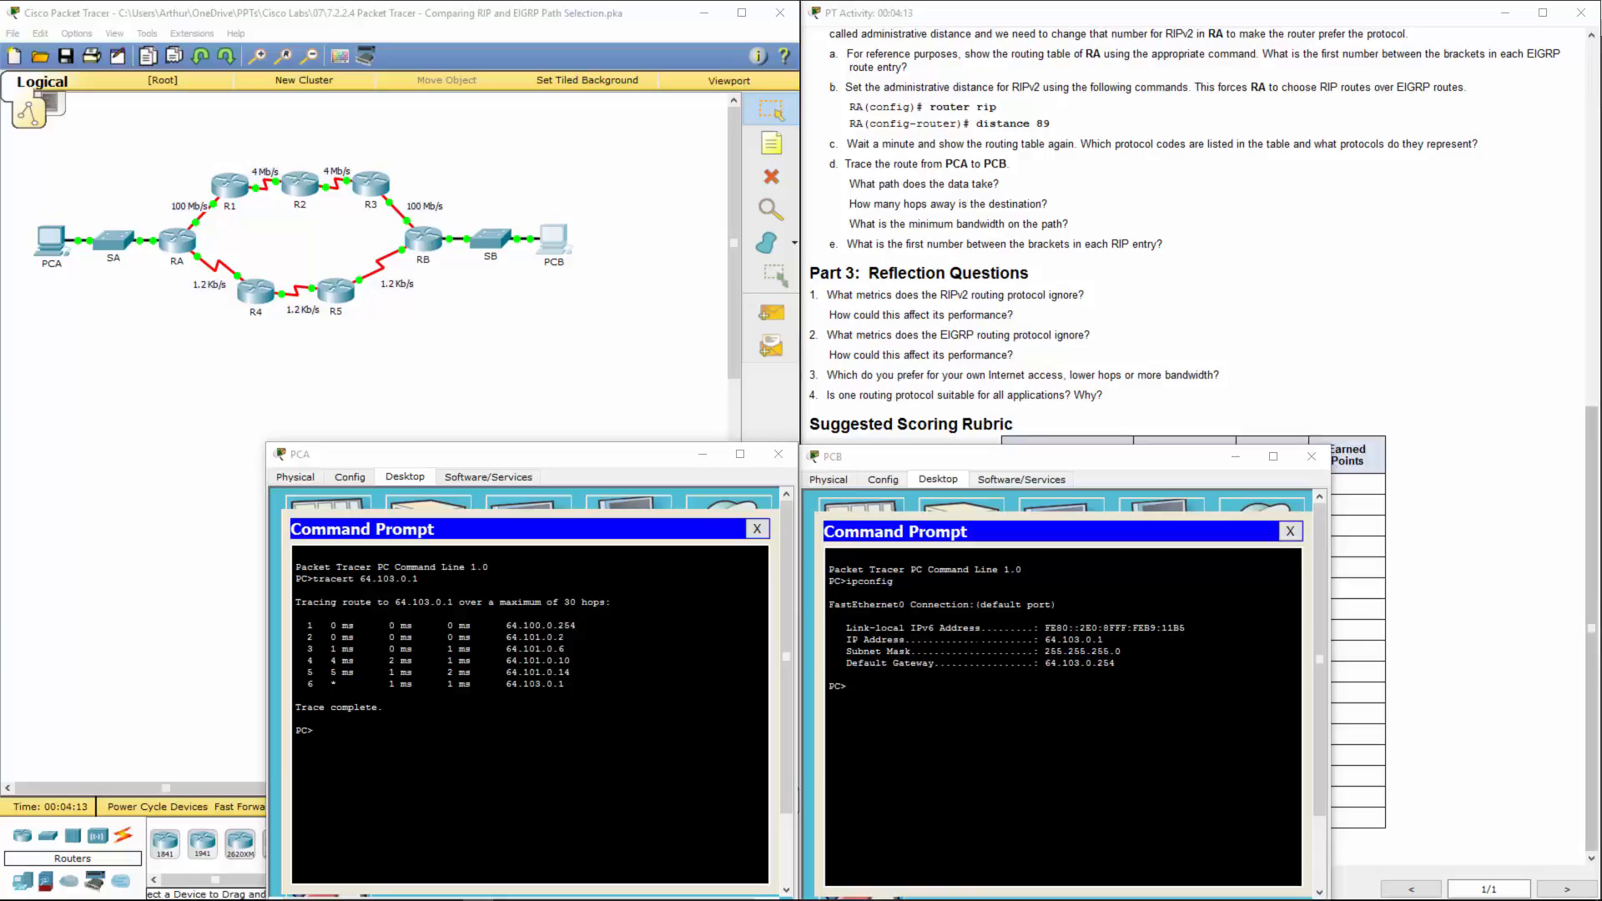
left_click_drag(510, 625, 565, 685)
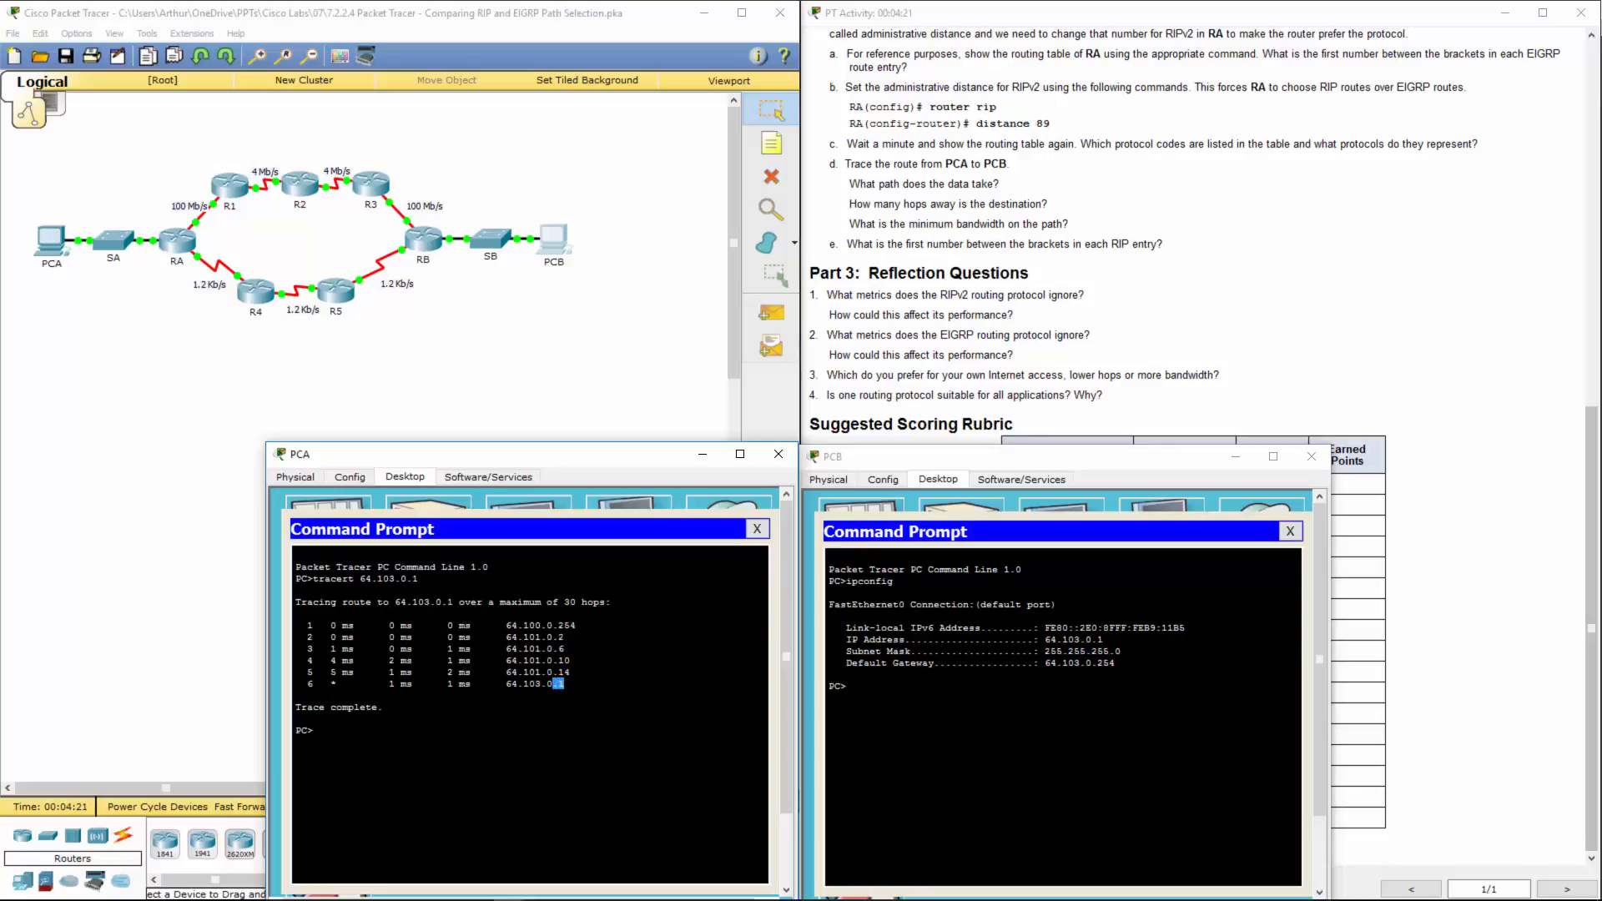
left_click_drag(307, 625, 571, 673)
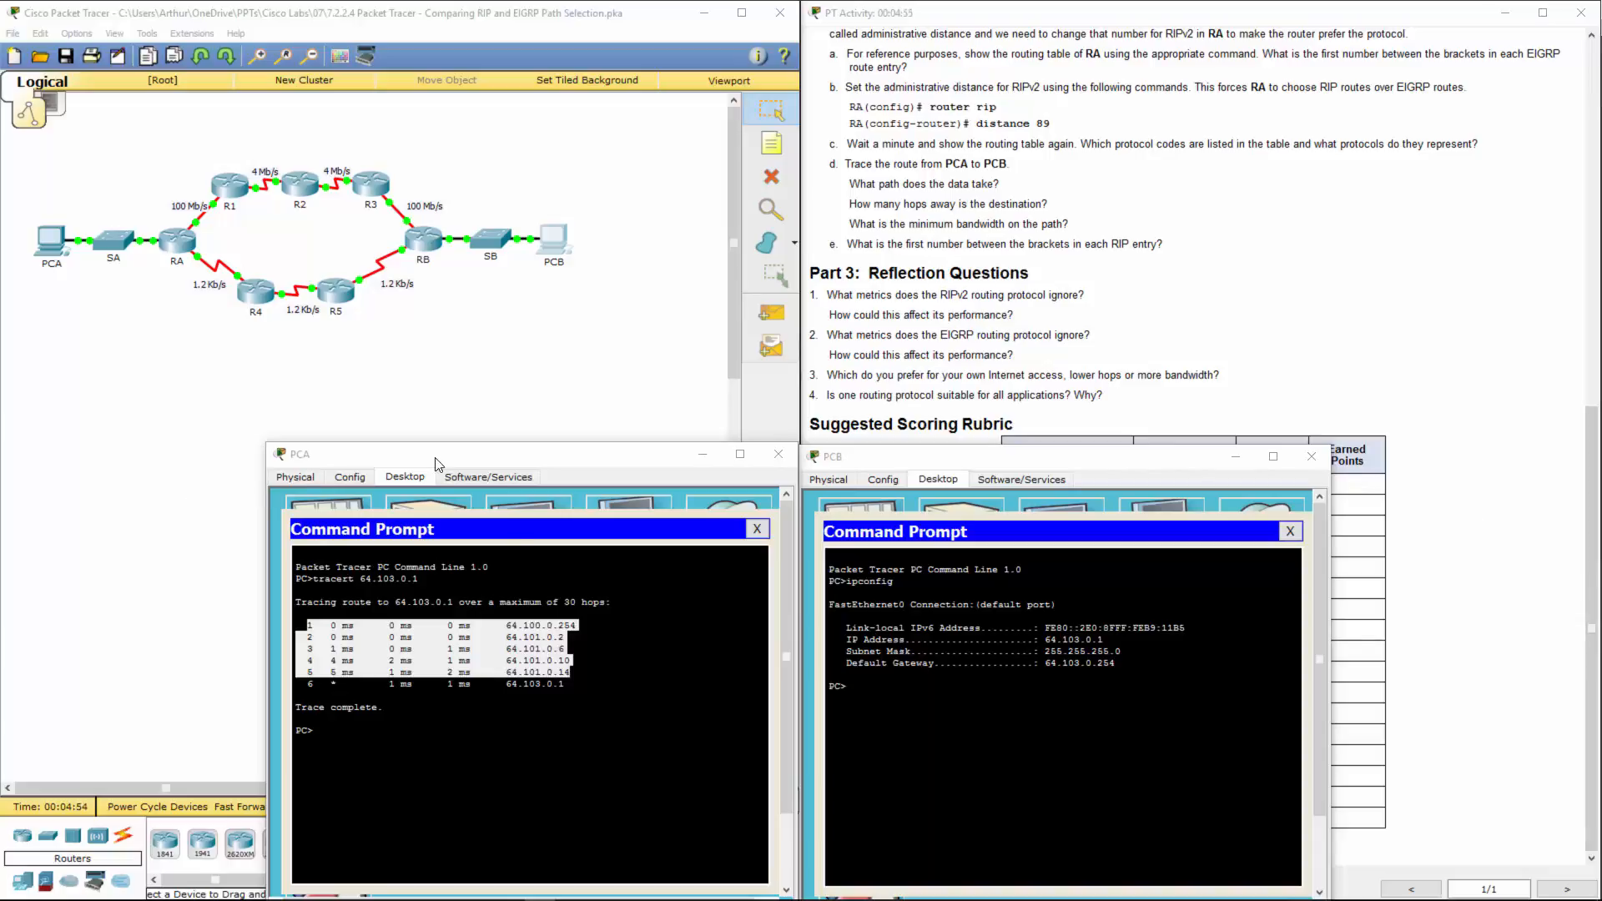
left_click_drag(474, 458, 0, 388)
left_click_drag(1002, 457, 0, 434)
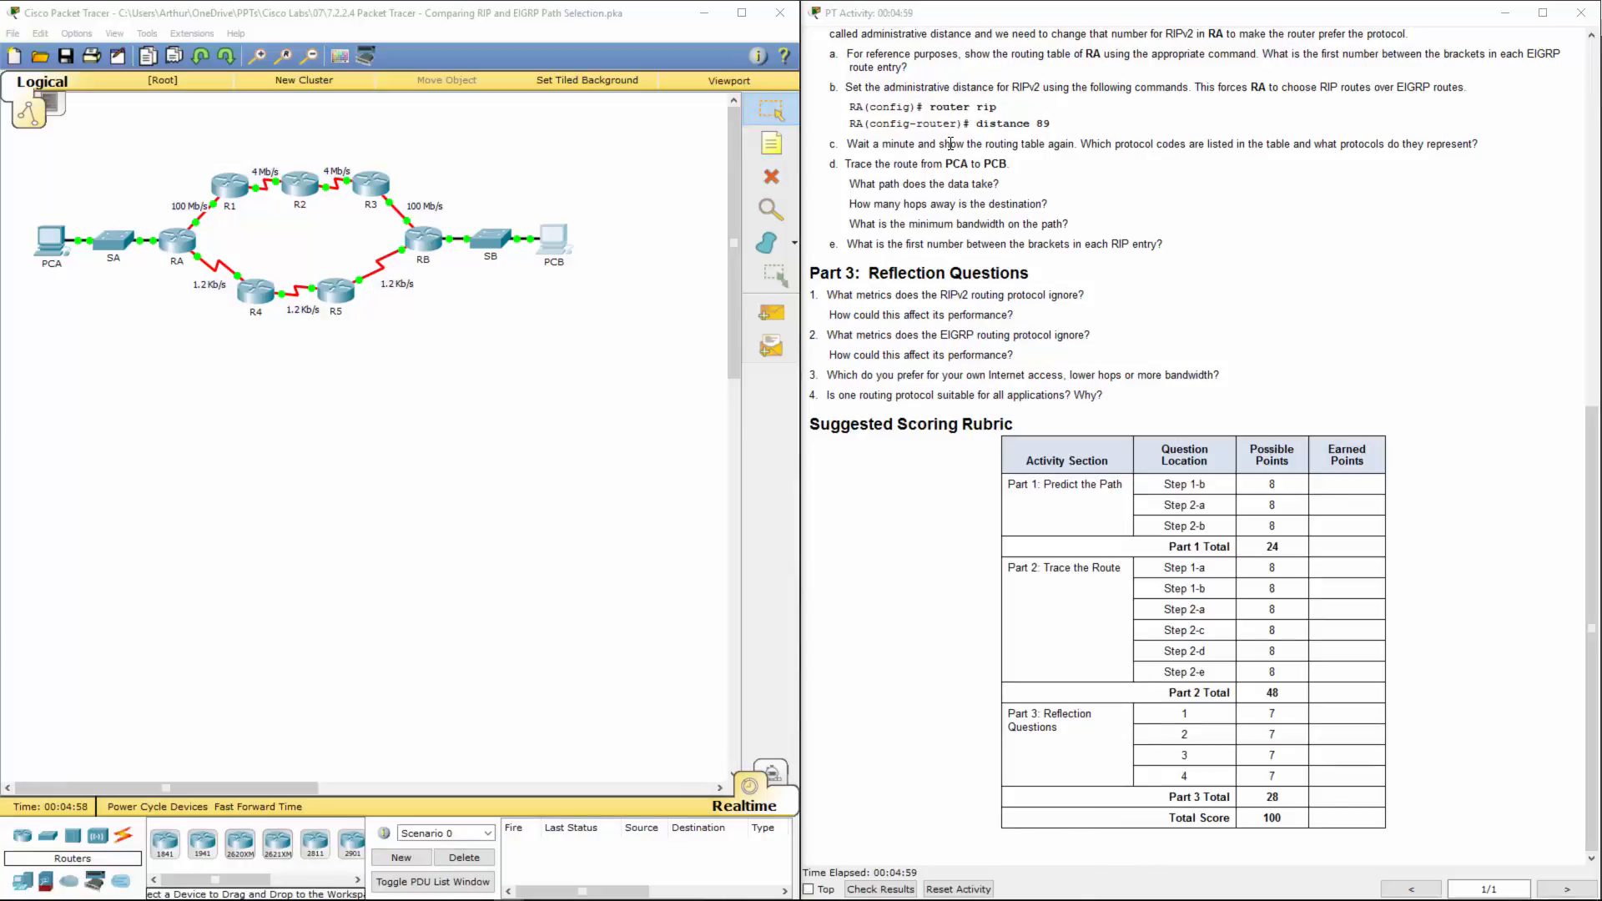
Step: Reopen RA's command line and examine the first number in the brackets of its EIGRP route entries
scroll(1019, 256, "up", 5)
scroll(1018, 256, "down", 3)
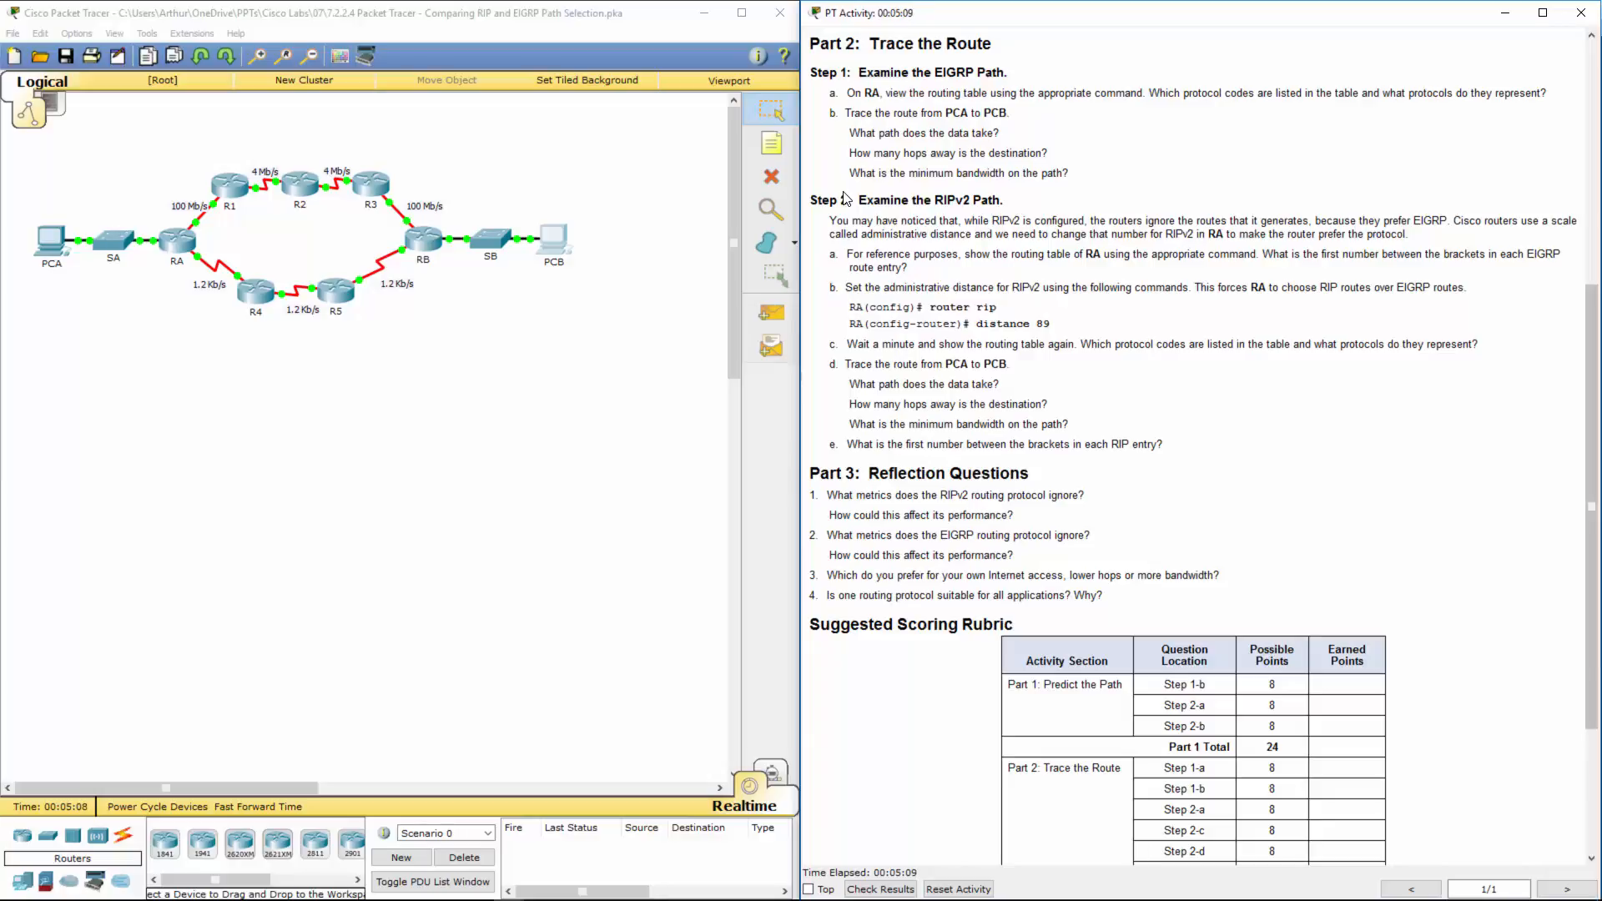
left_click(107, 243)
left_click(1072, 234)
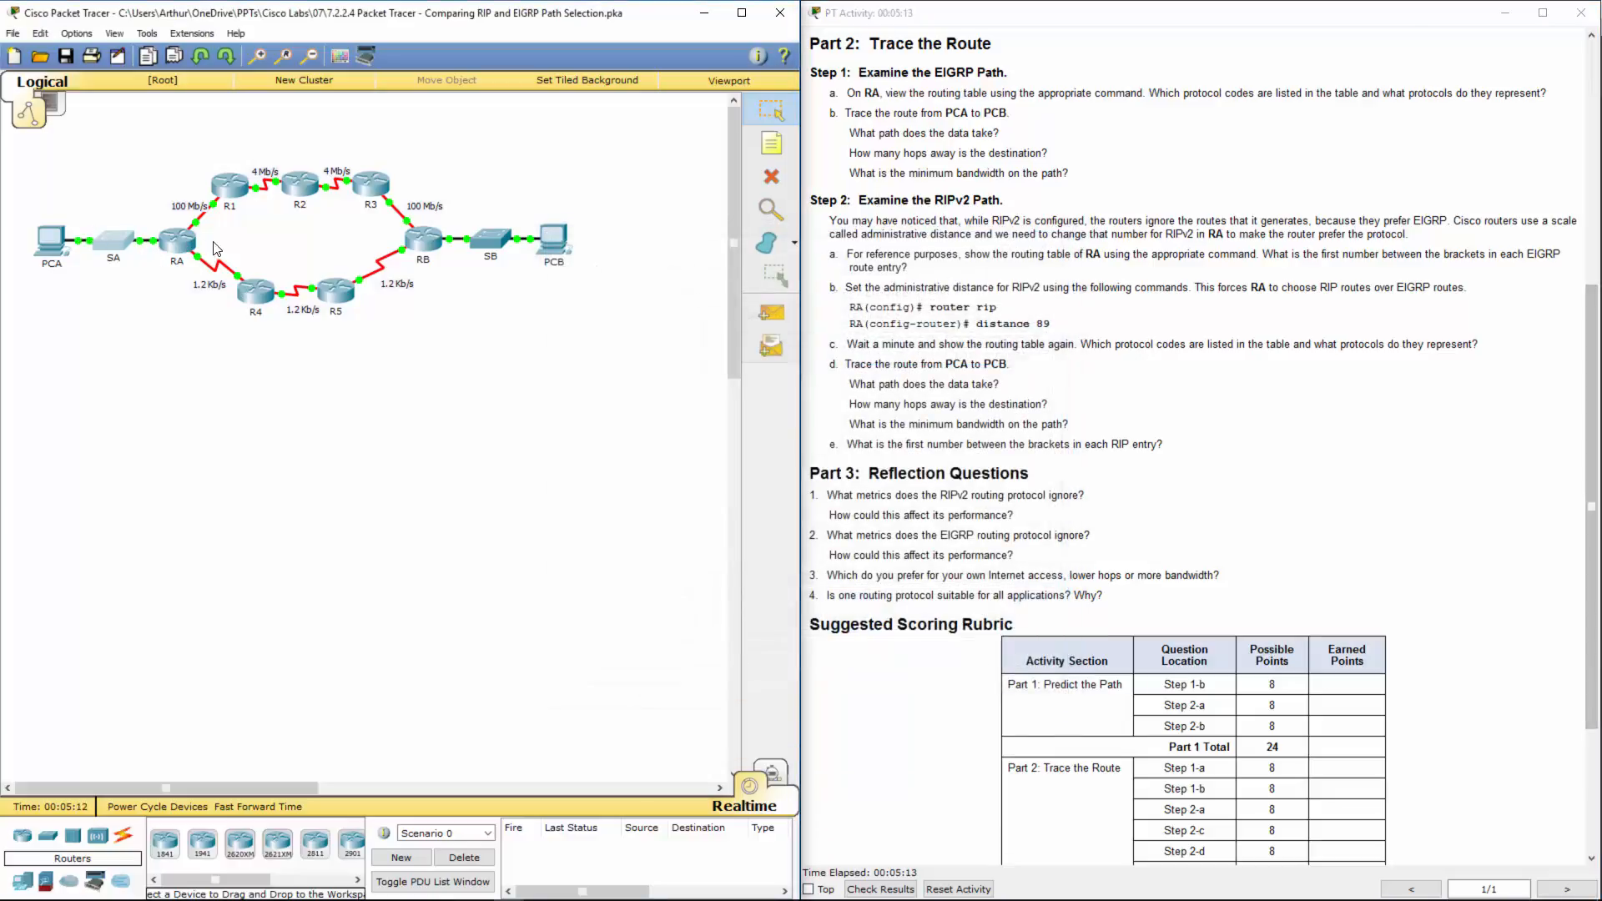
left_click(177, 241)
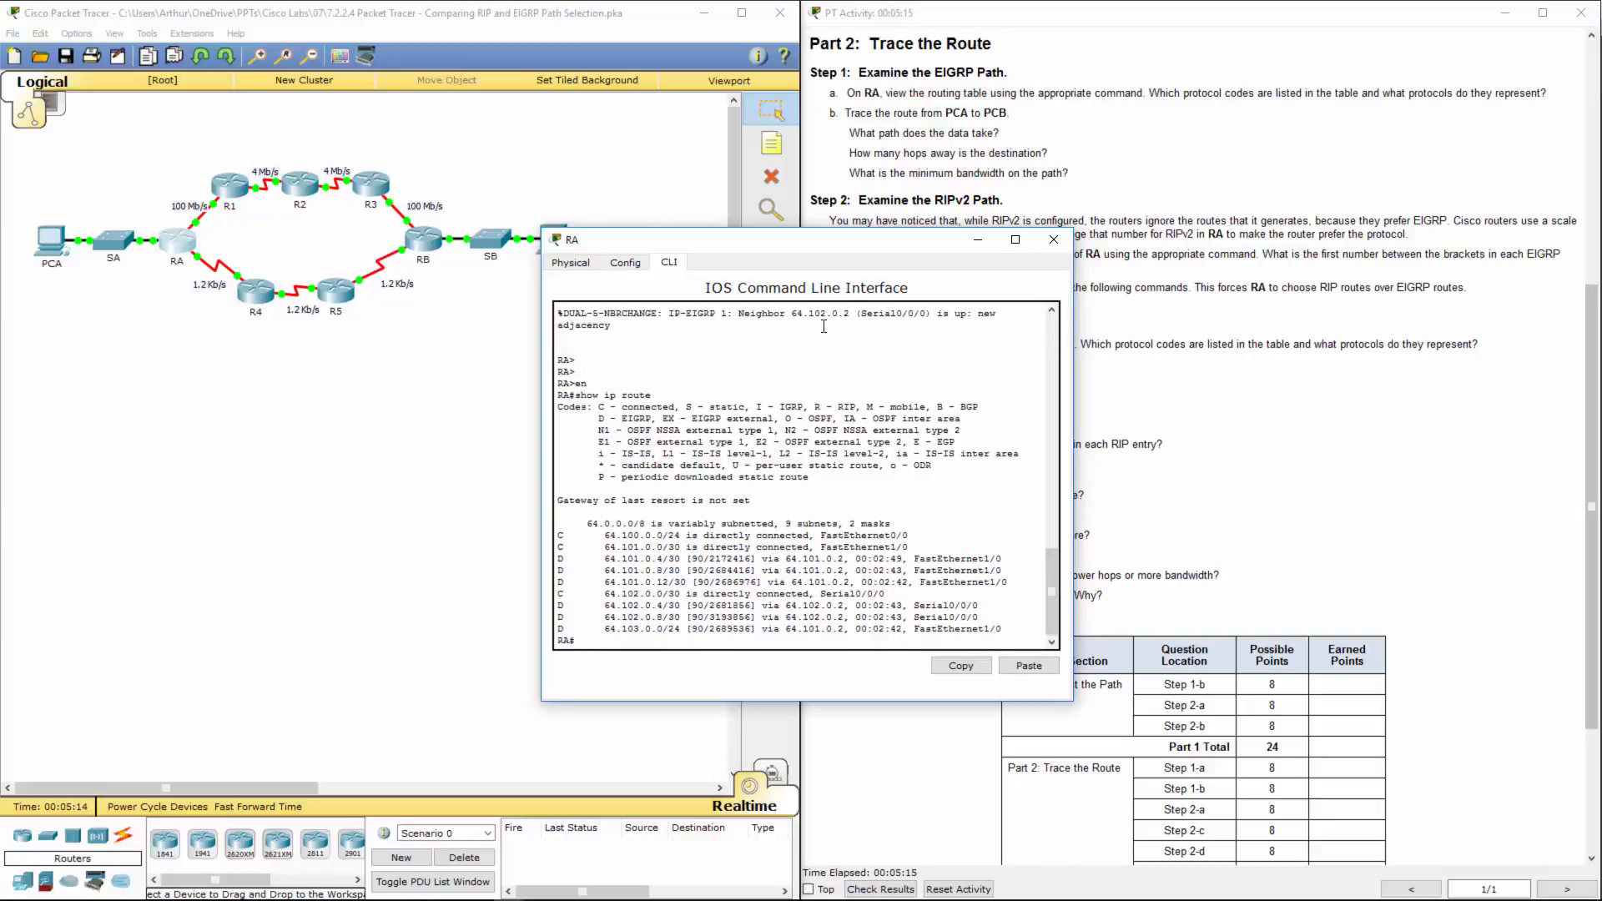
left_click_drag(883, 247, 613, 384)
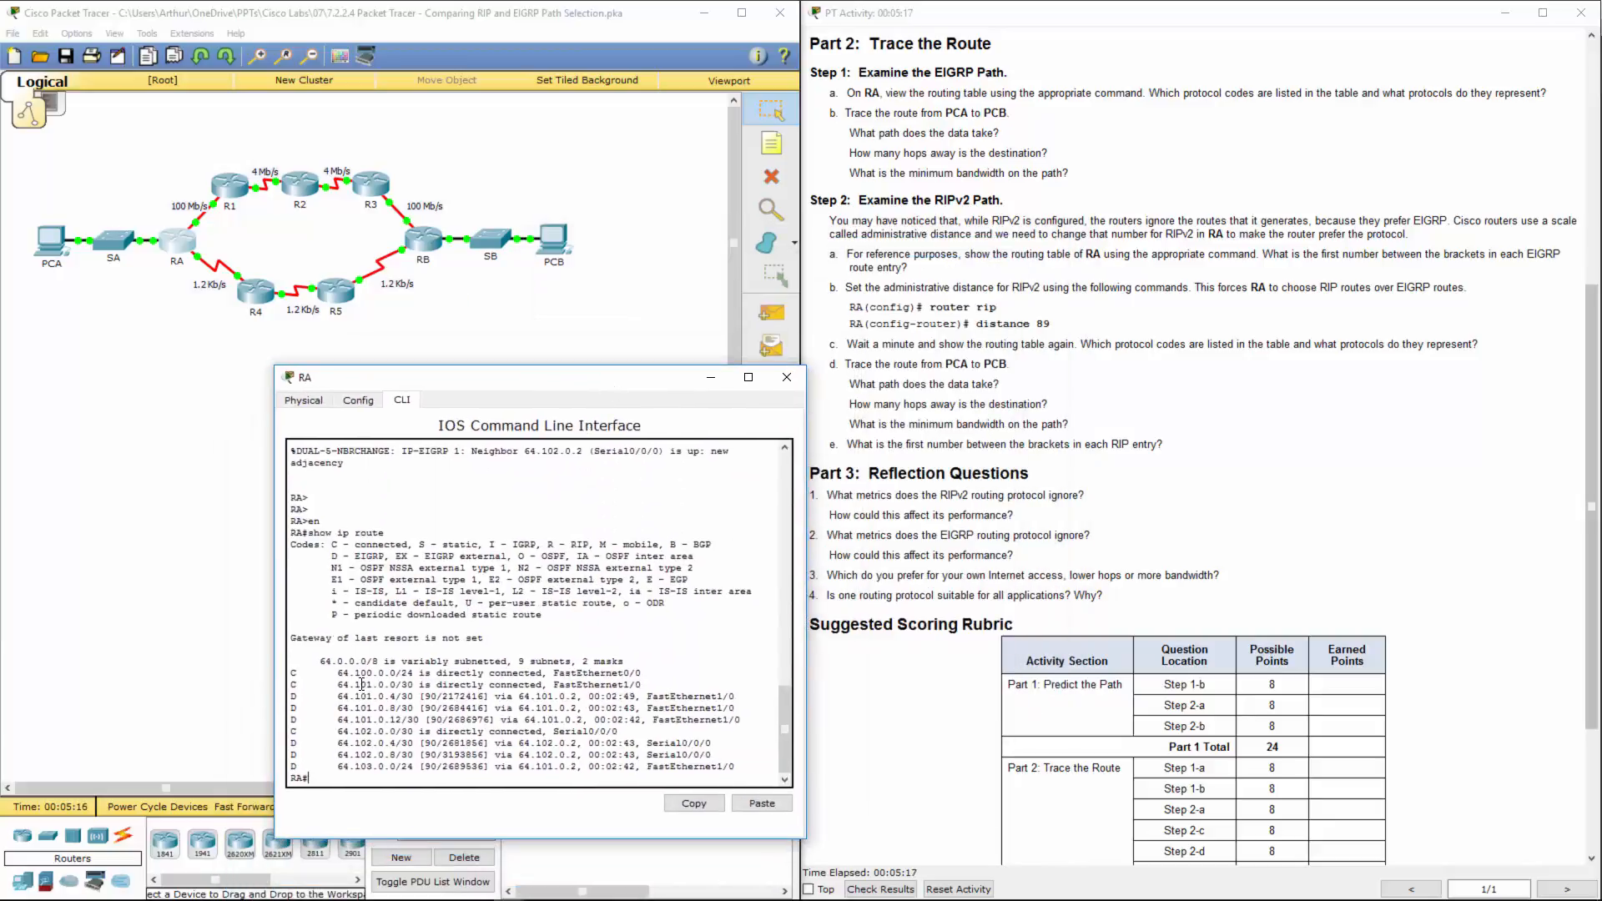
left_click_drag(361, 649, 734, 767)
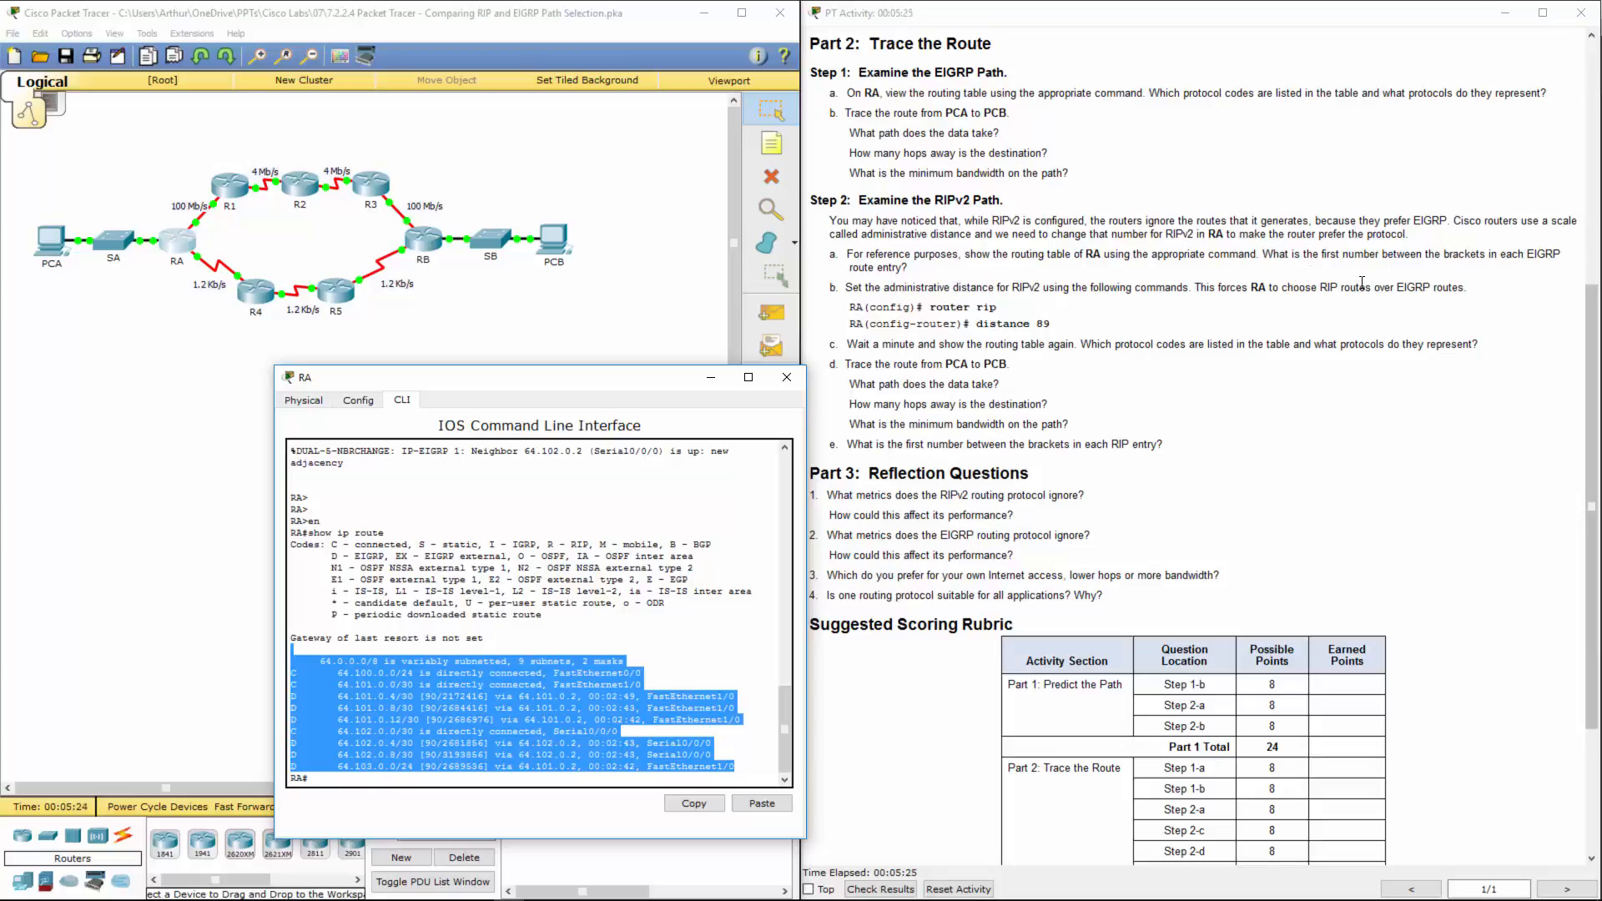
left_click(428, 680)
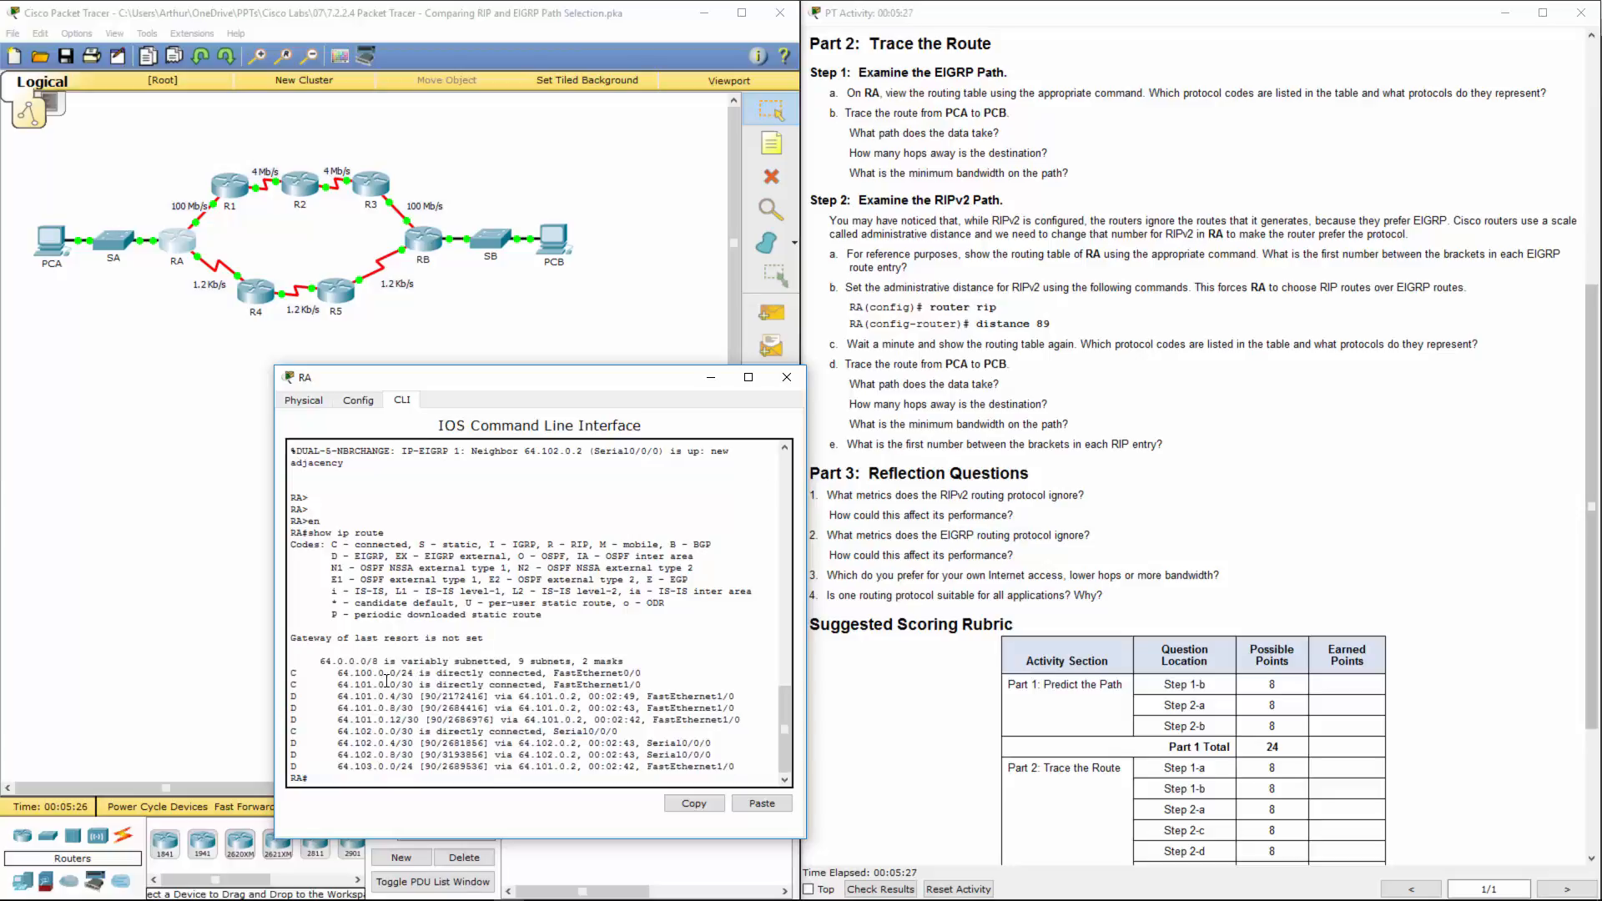
double_click(429, 696)
left_click(508, 577)
Step: Enter global configuration mode on RA with conf t
key("Return")
key("Return")
key("Return")
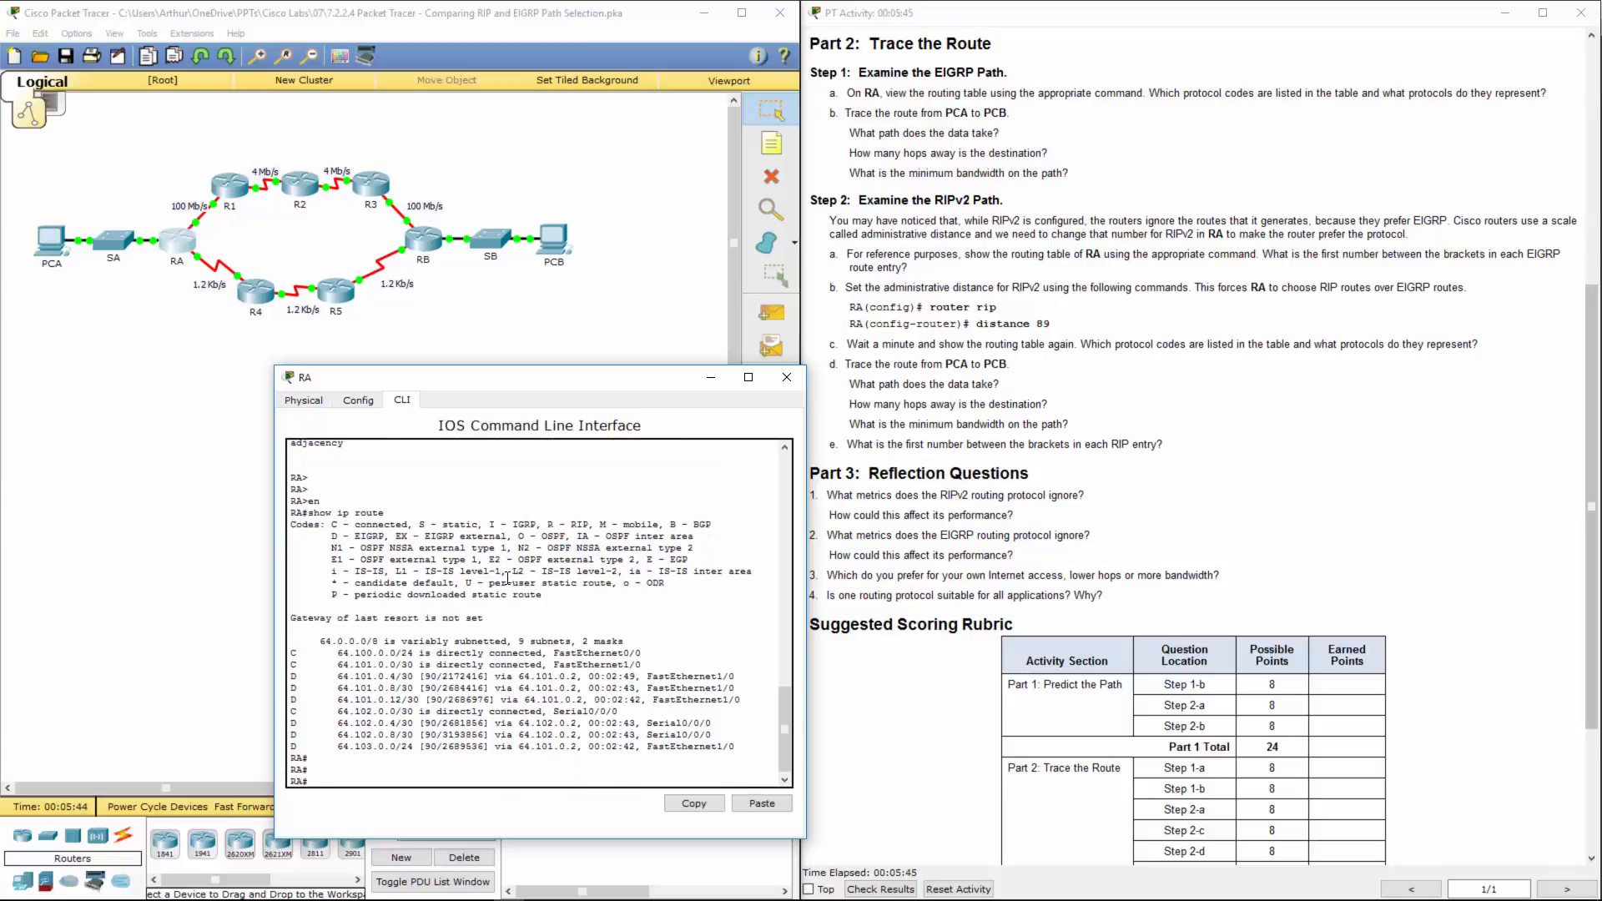
type("conf t")
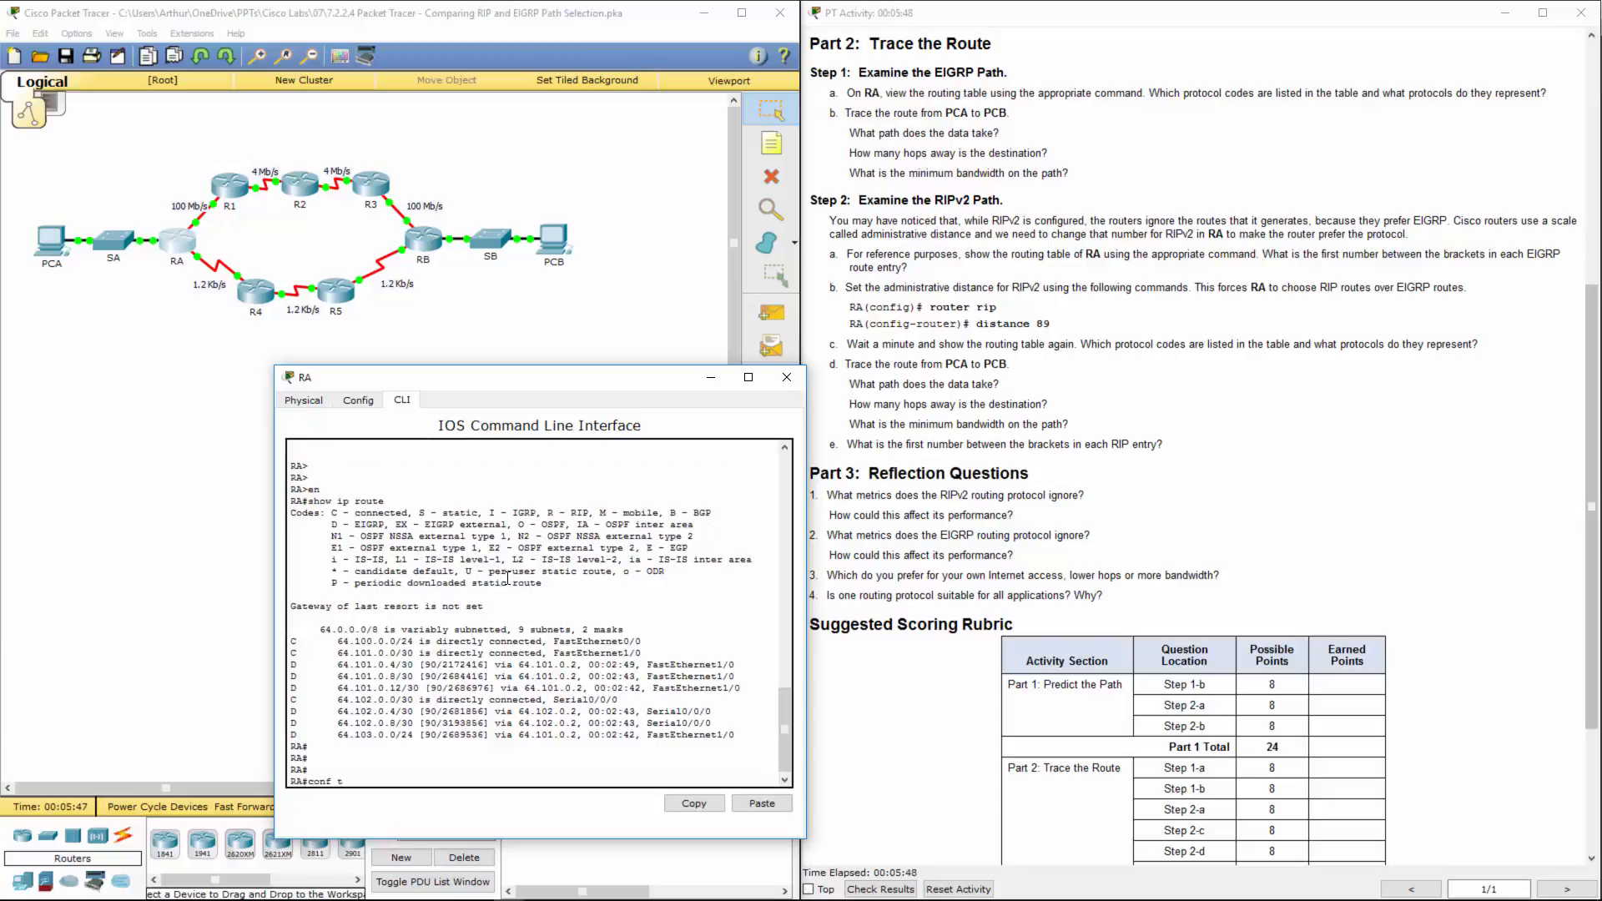
key("Return")
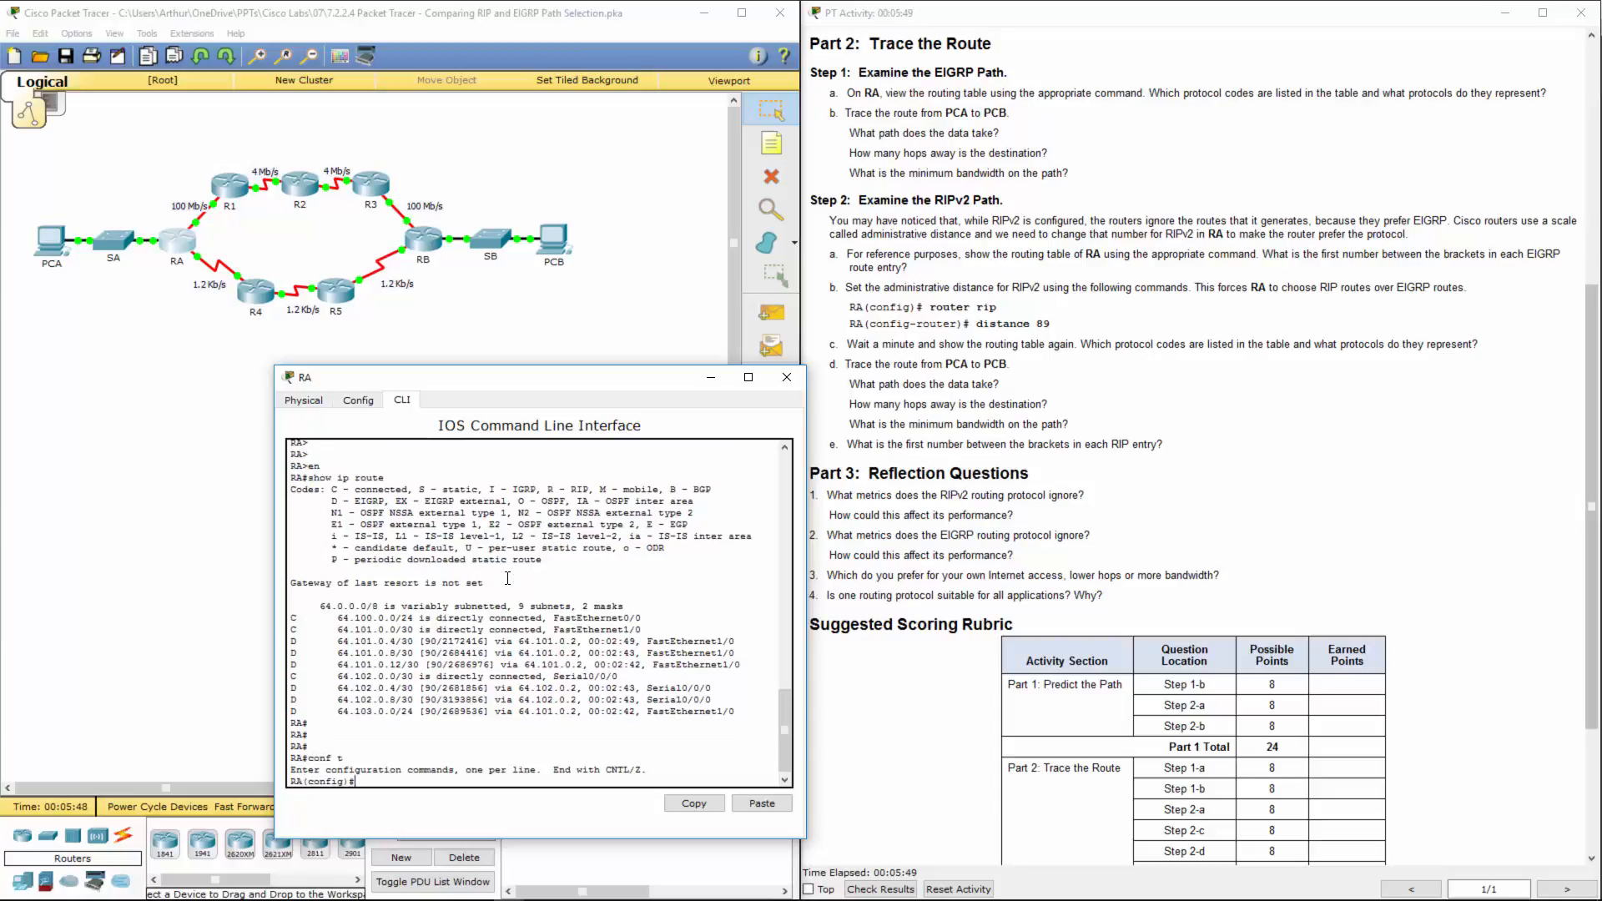
Step: Set RIP's administrative distance on RA with router rip and distance 89, and return to privileged EXEC mode
type("router rip")
key("Return")
type("dis")
key("Tab")
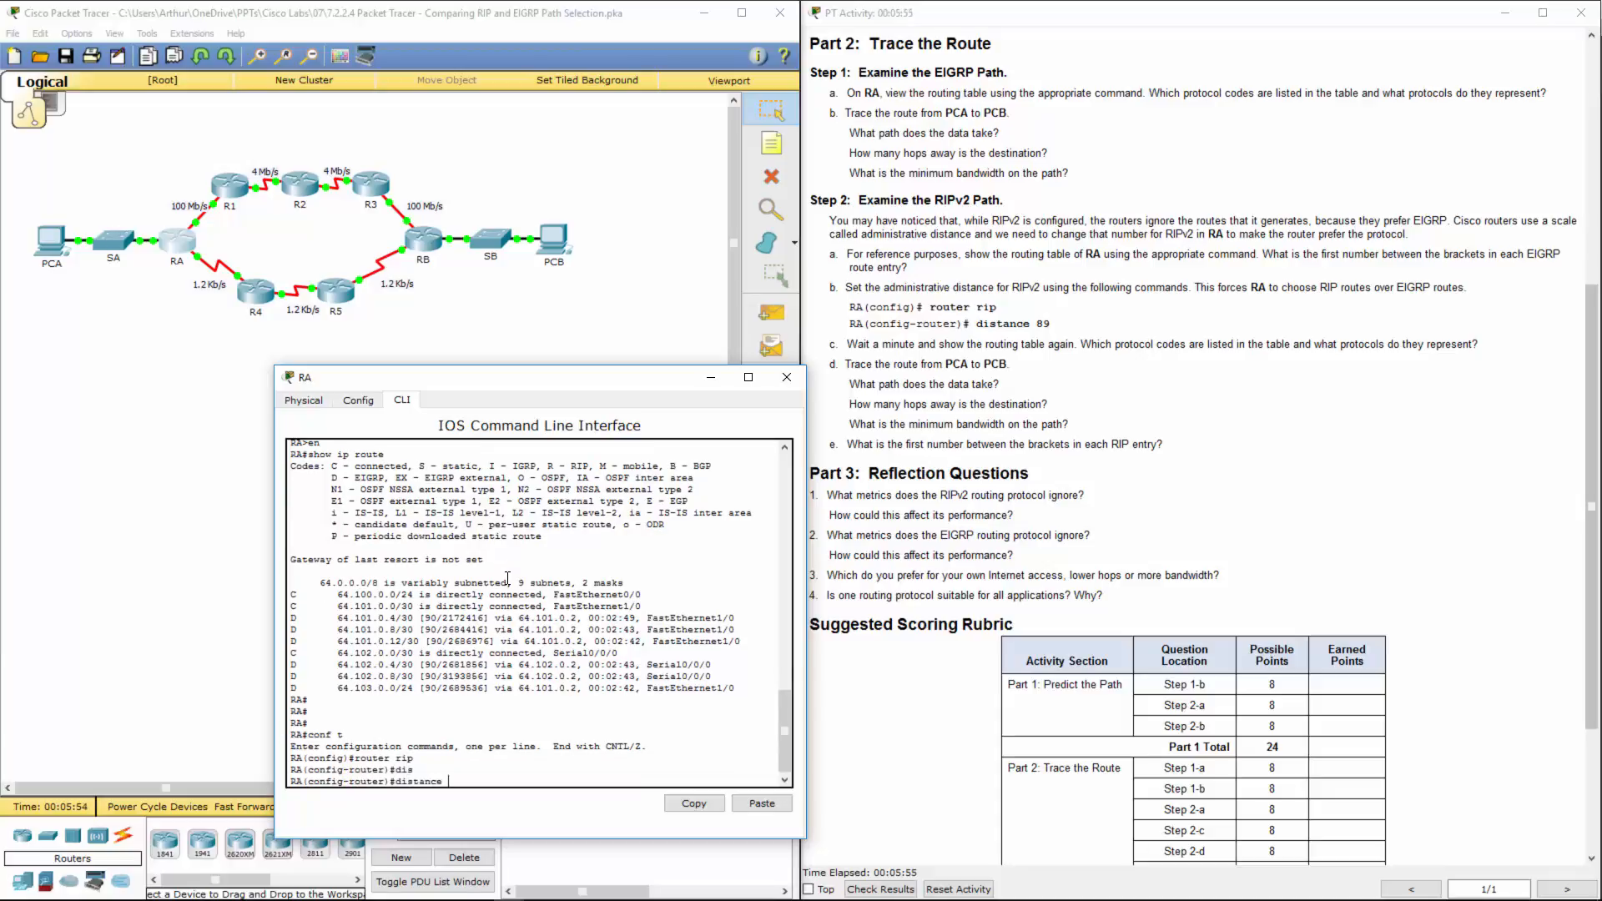
type("89")
key("Return")
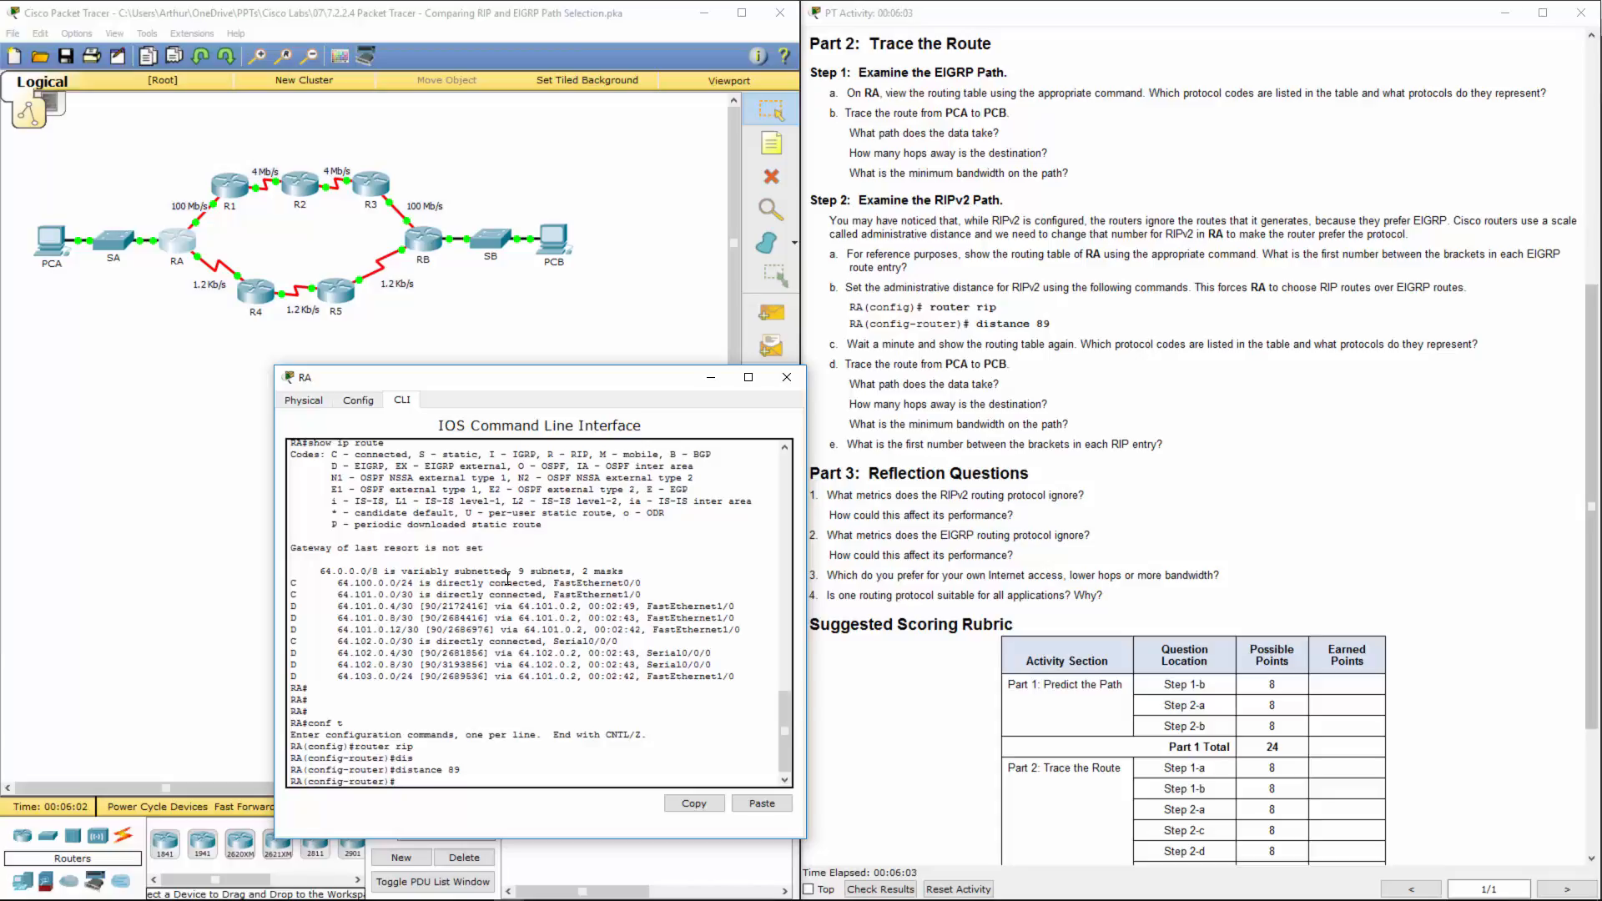
type("exit")
key("Return")
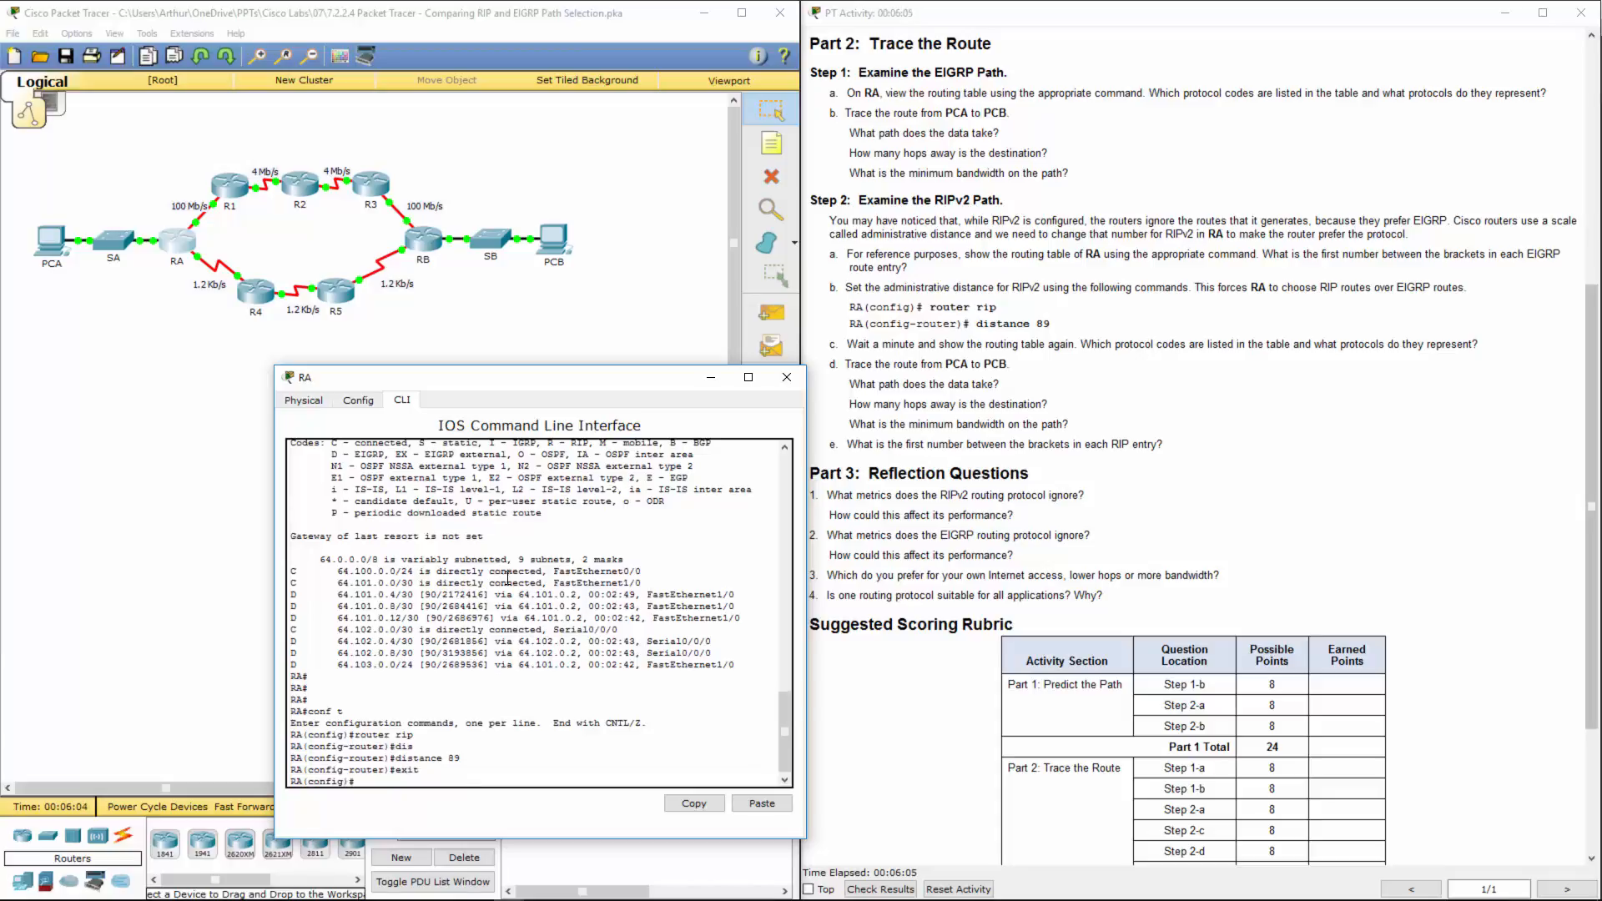
type("exit")
key("Return")
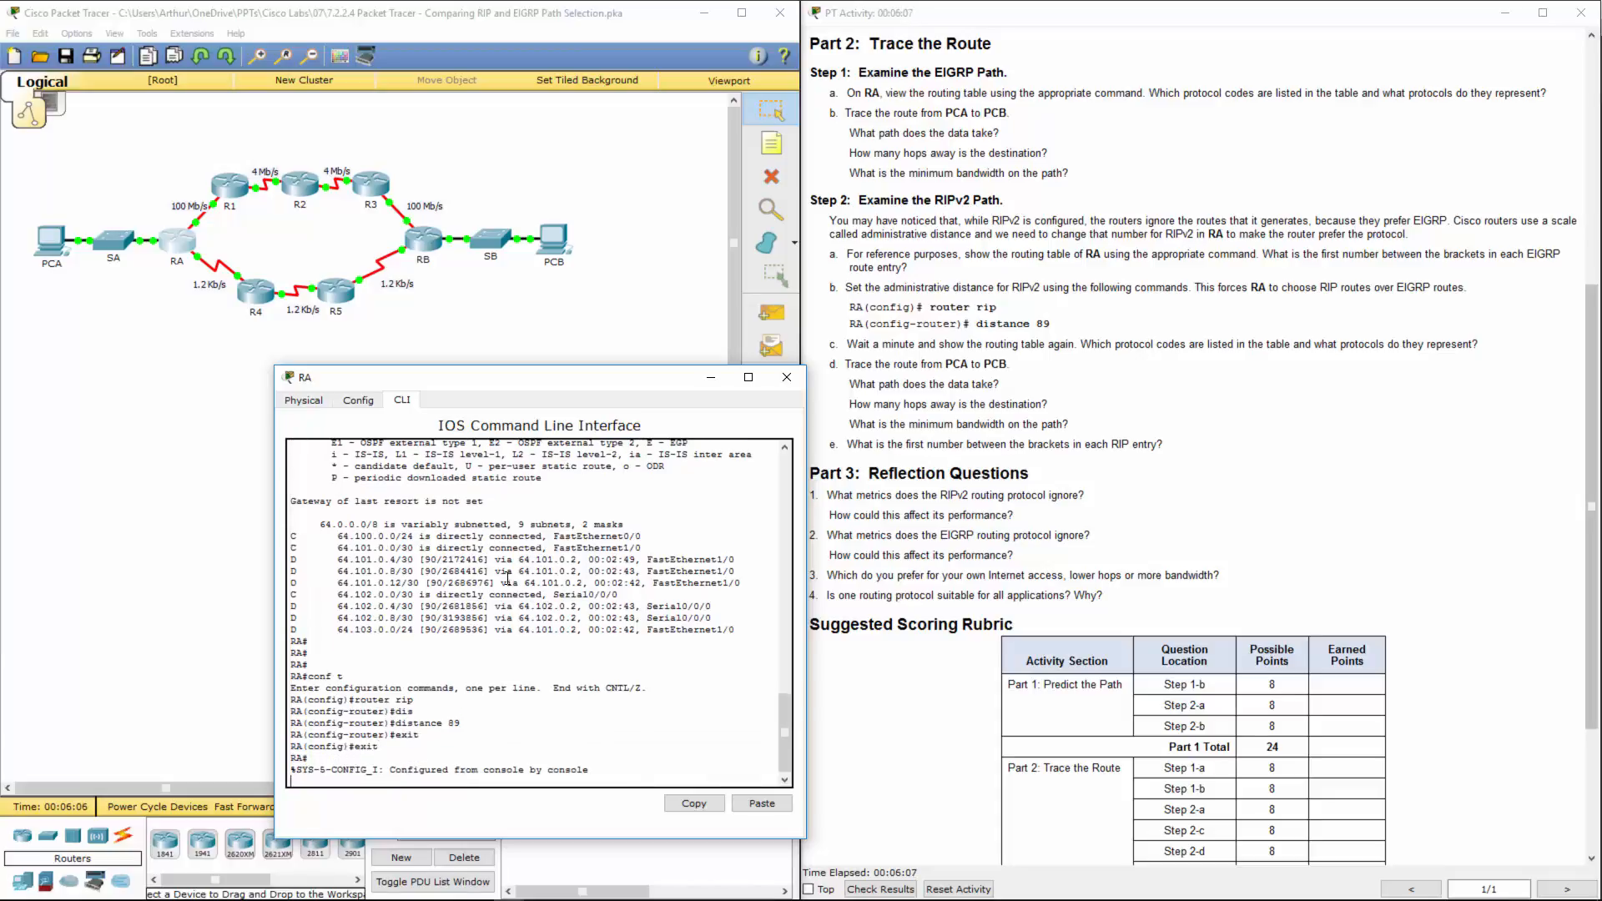
Step: Display RA's routing table again with show ip route
key("Return")
key("Return")
key("Return")
key("Return")
key("Return")
key("Return")
type("conf t")
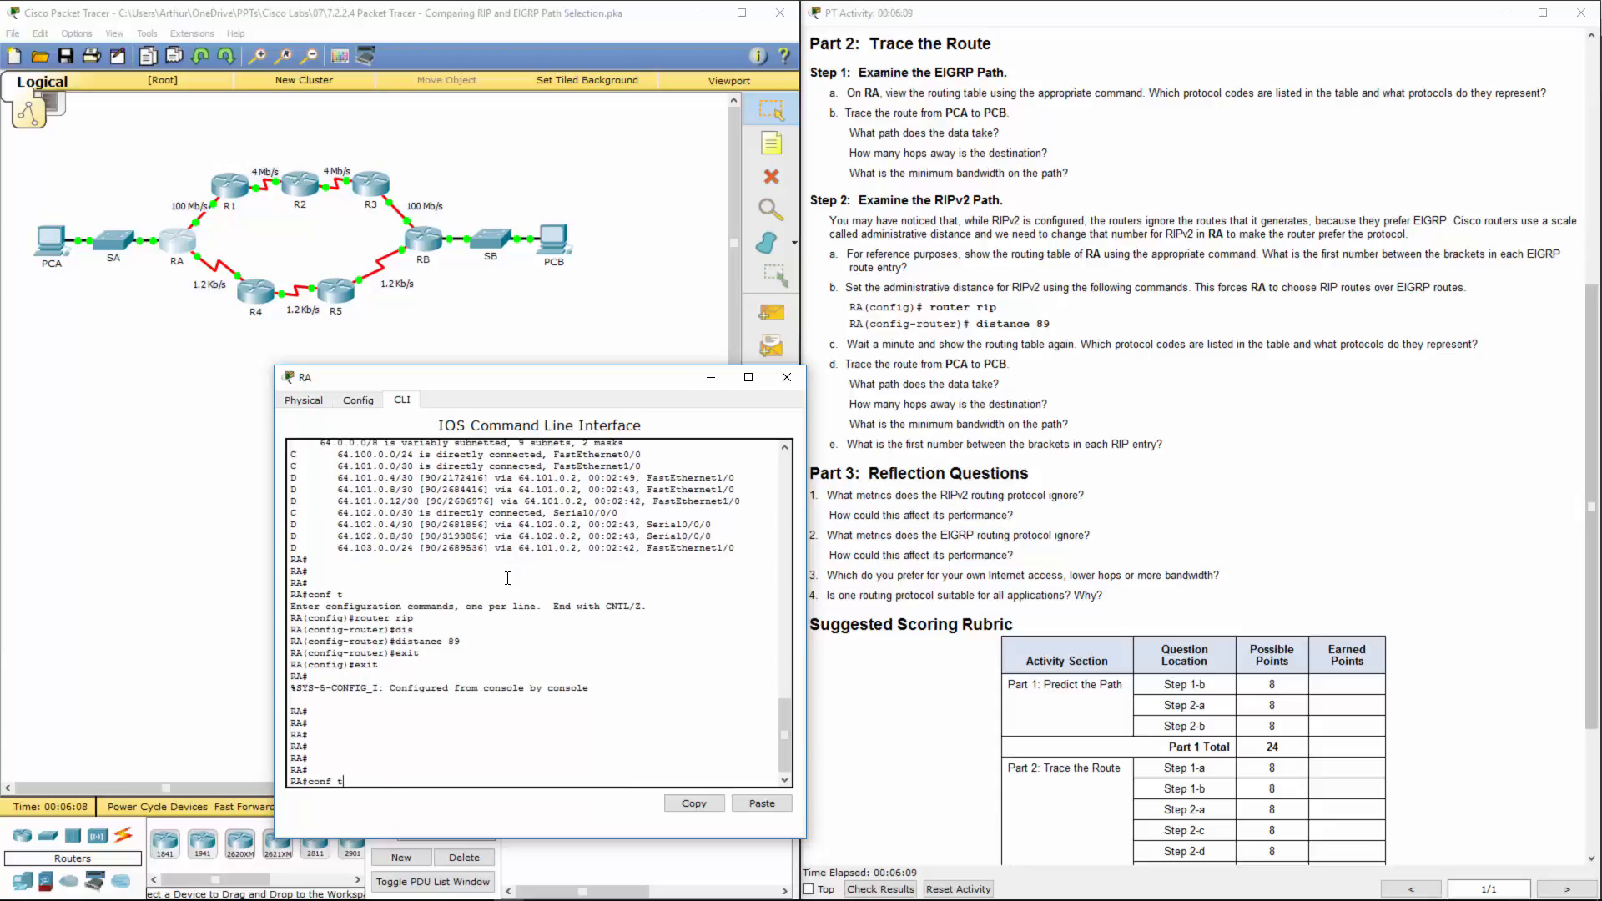
key("Up")
key("Return")
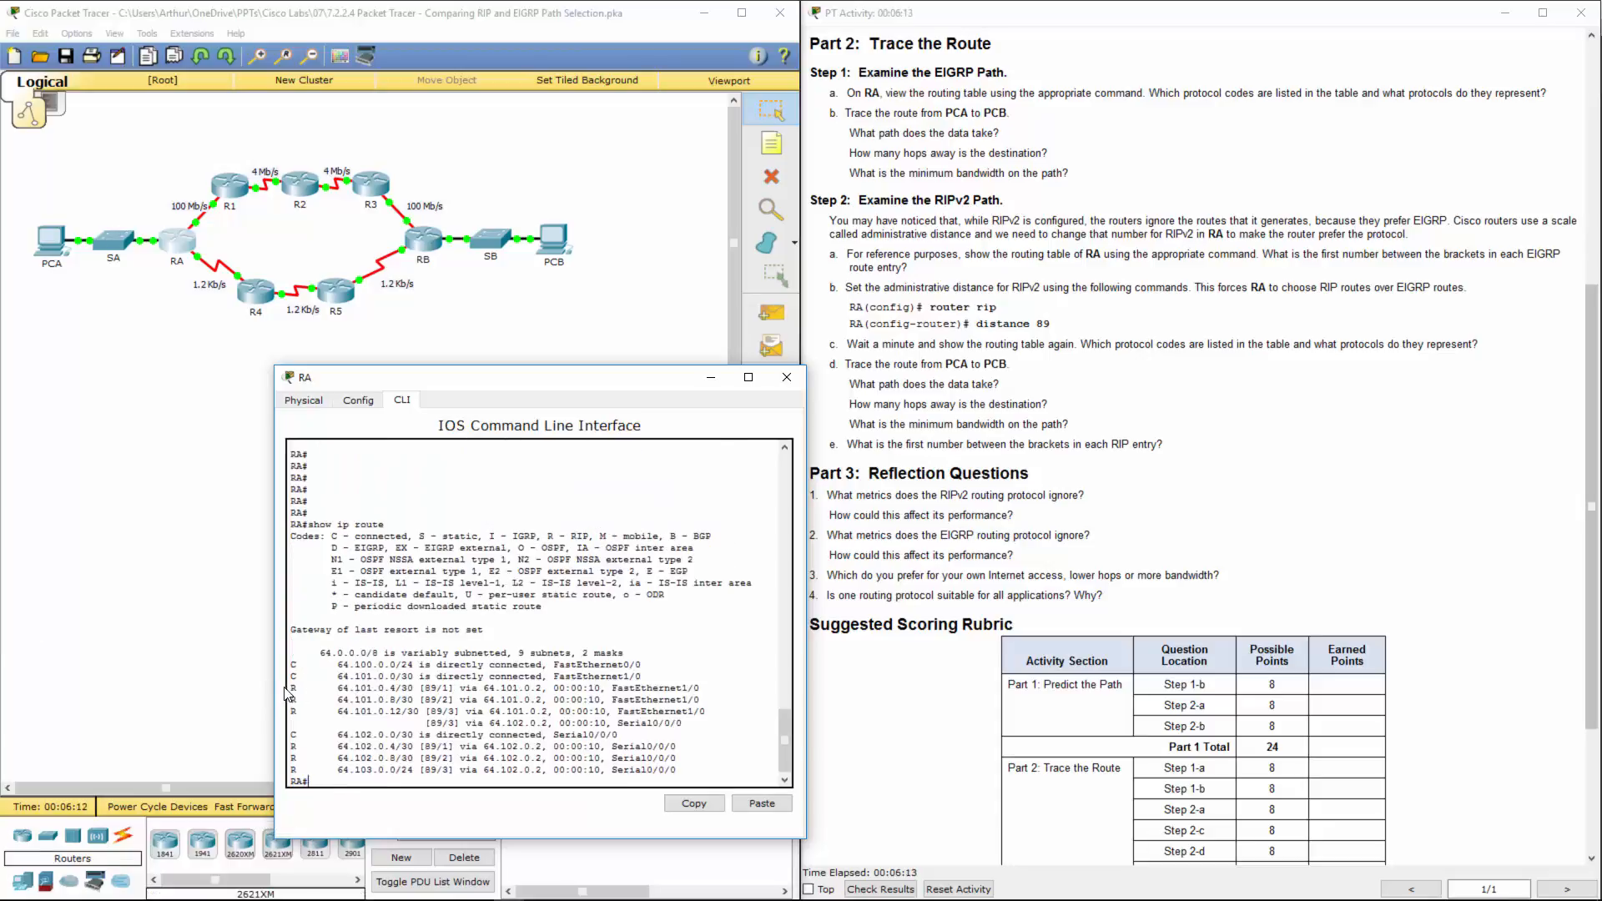
Step: Examine the protocol codes and first bracketed numbers of RA's RIP route entries, and close the RA window
left_click_drag(326, 688, 705, 712)
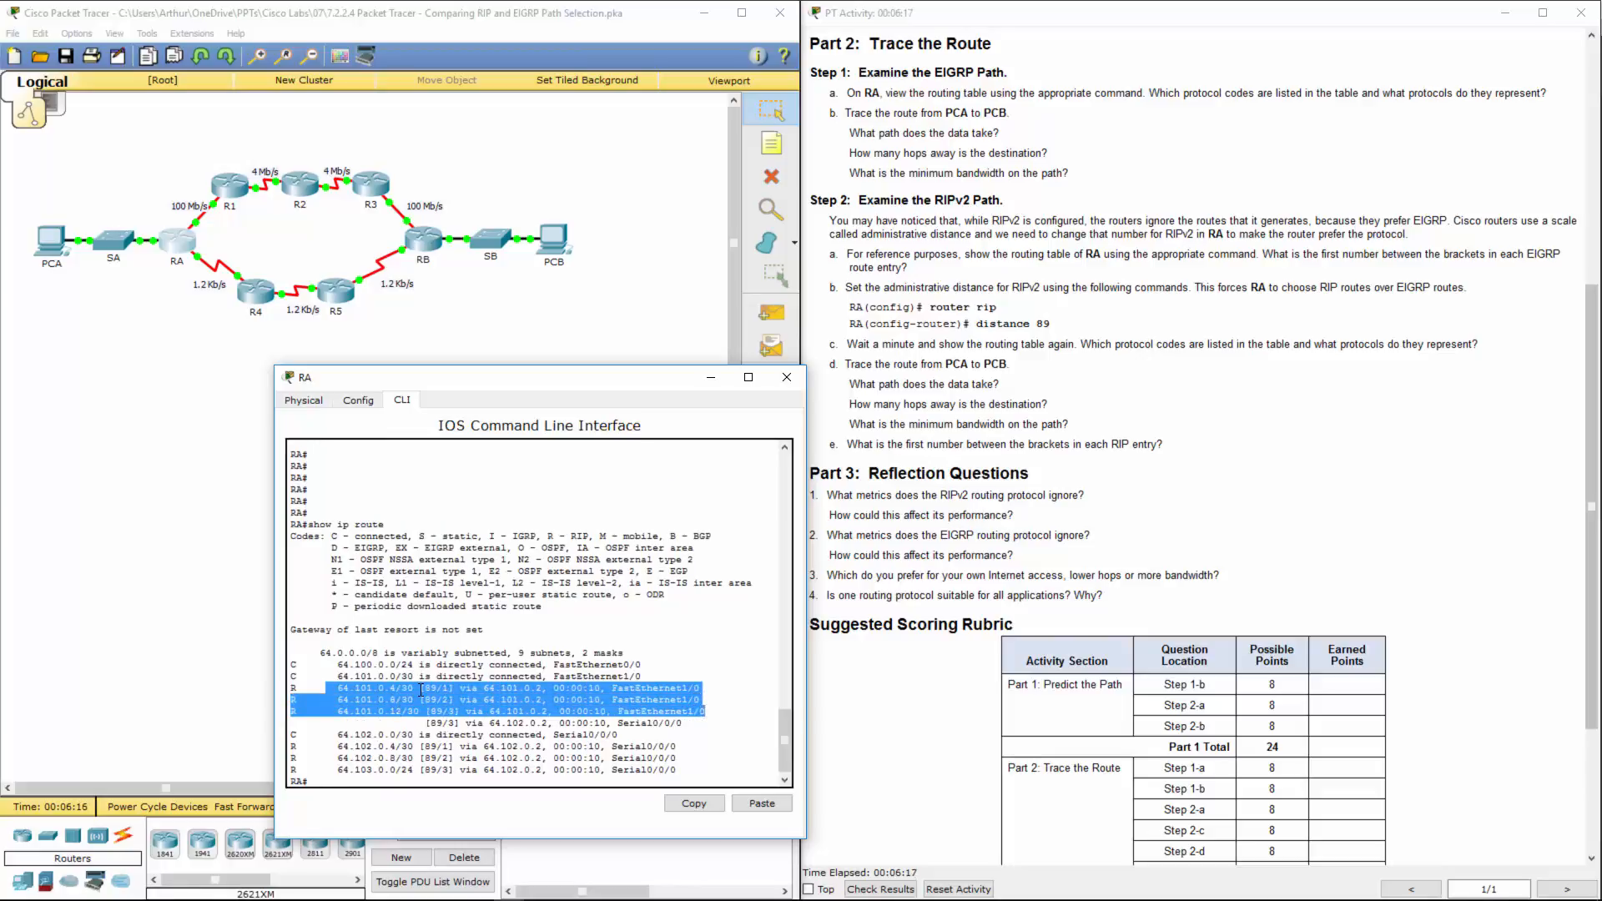
left_click_drag(423, 687, 436, 688)
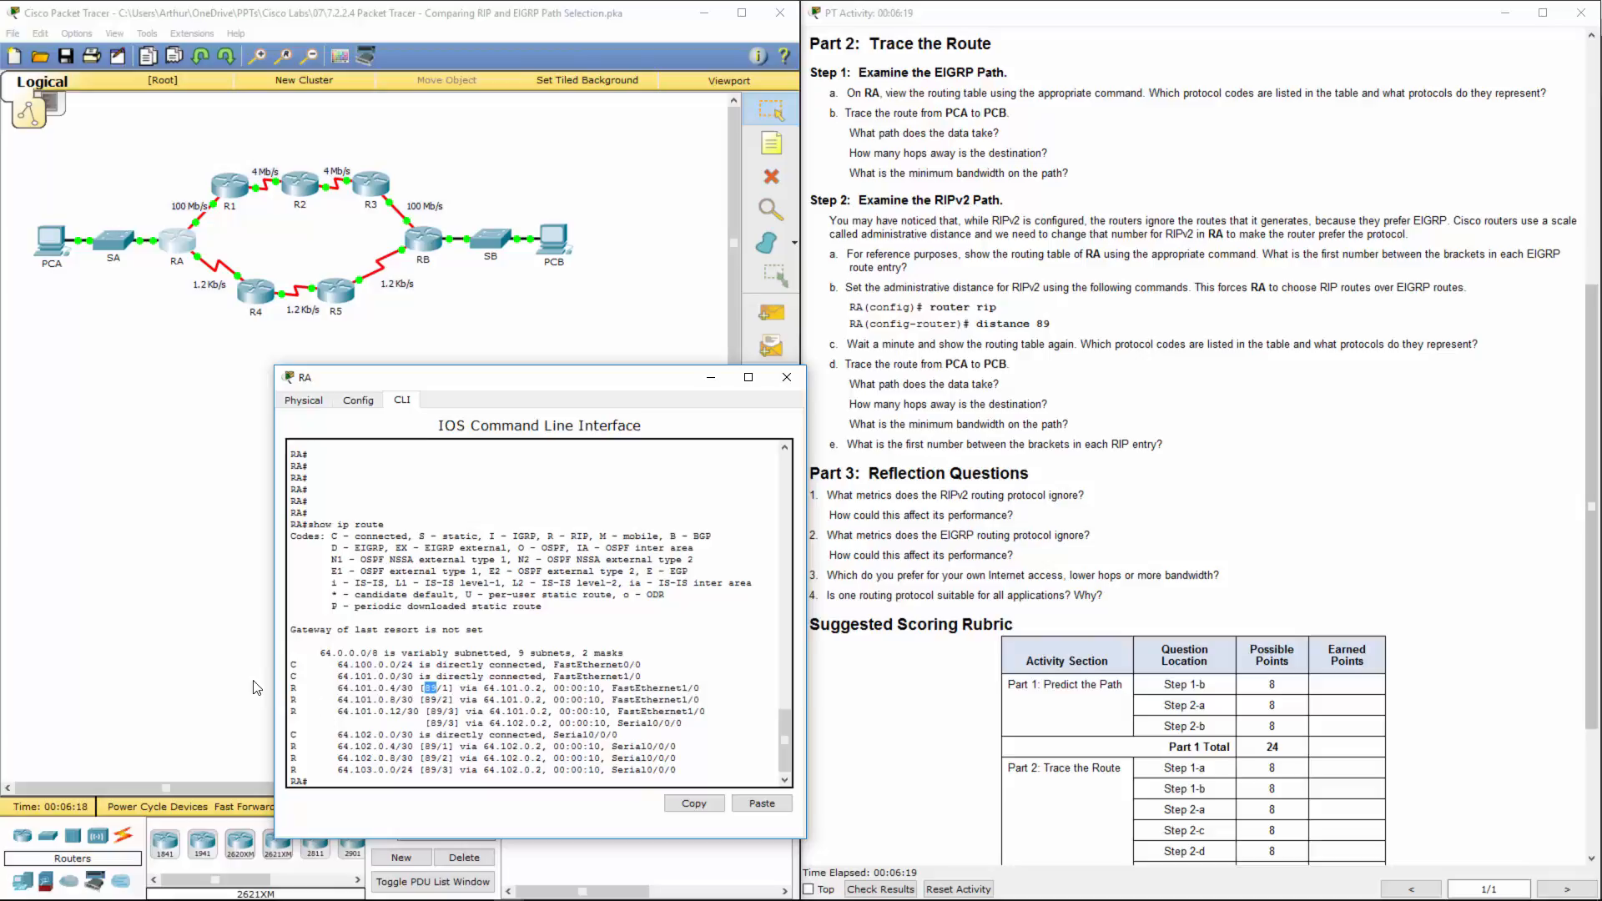
left_click(295, 689)
left_click(786, 377)
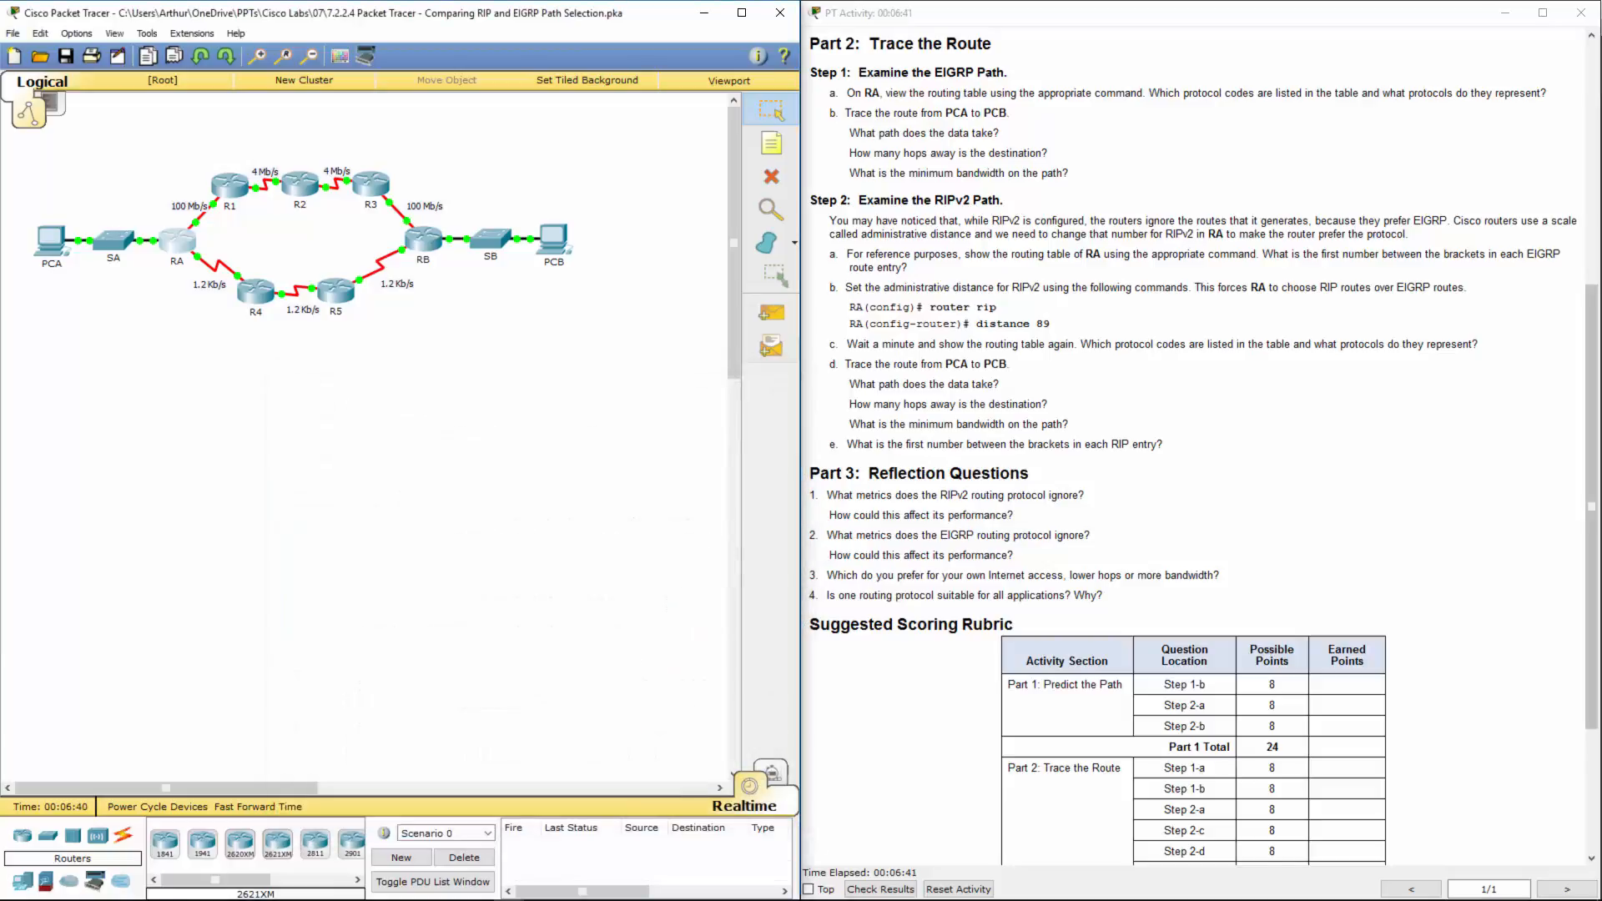
Step: Bring back the PCA and PCB command prompts and run tracert 64.103.0.1 from PCA
left_click(553, 240)
left_click_drag(268, 472, 1072, 410)
left_click_drag(2, 418, 640, 414)
left_click(534, 696)
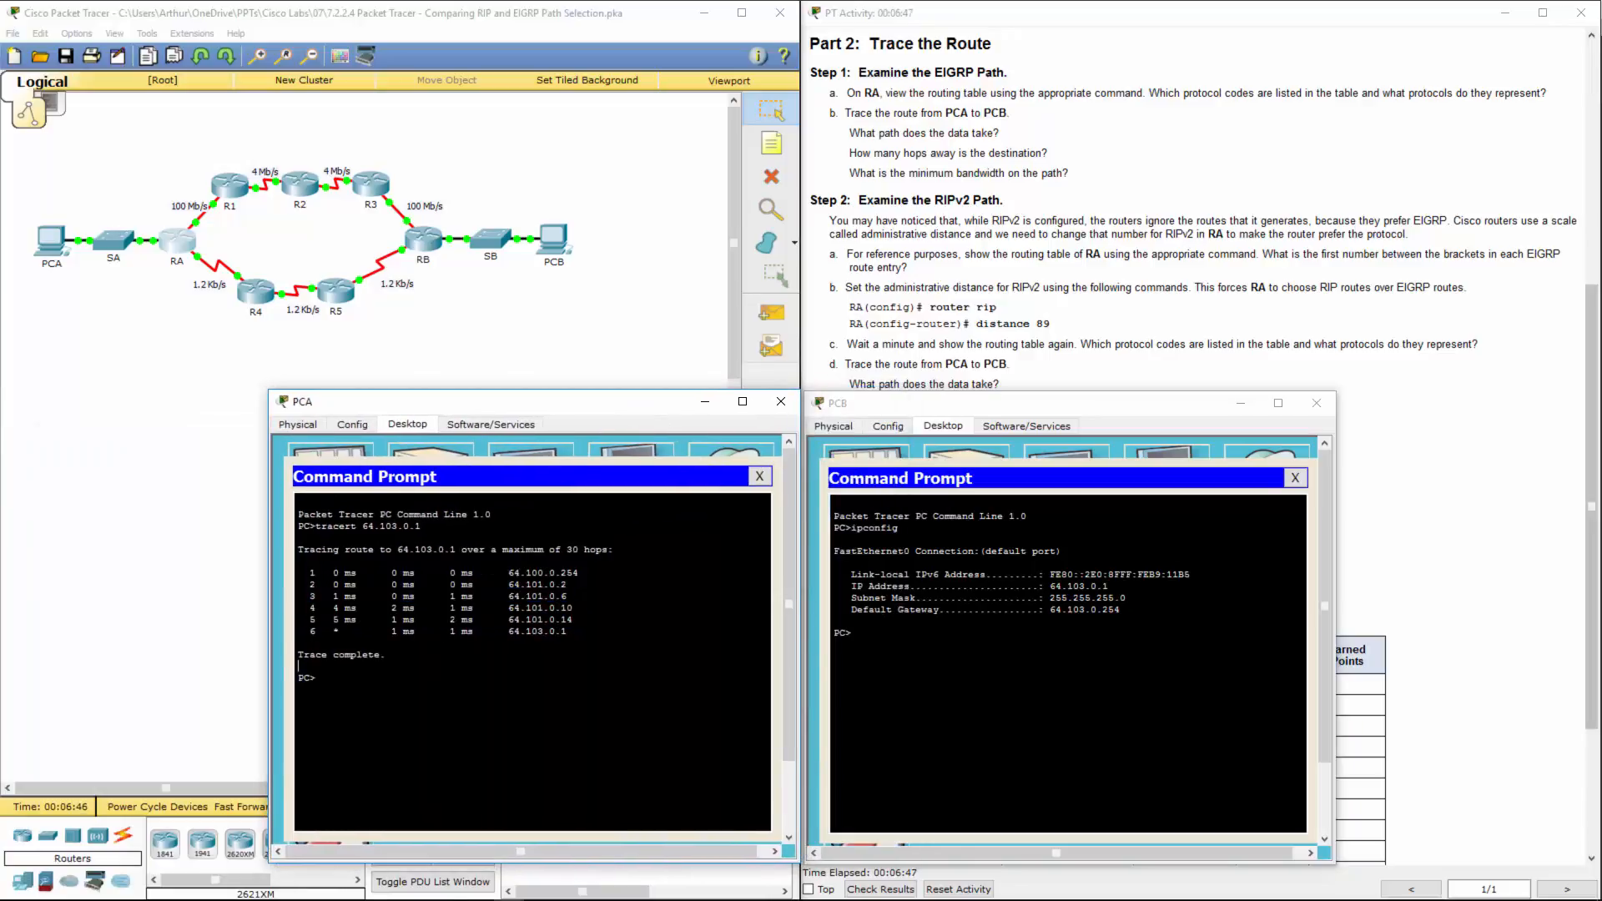
left_click(479, 900)
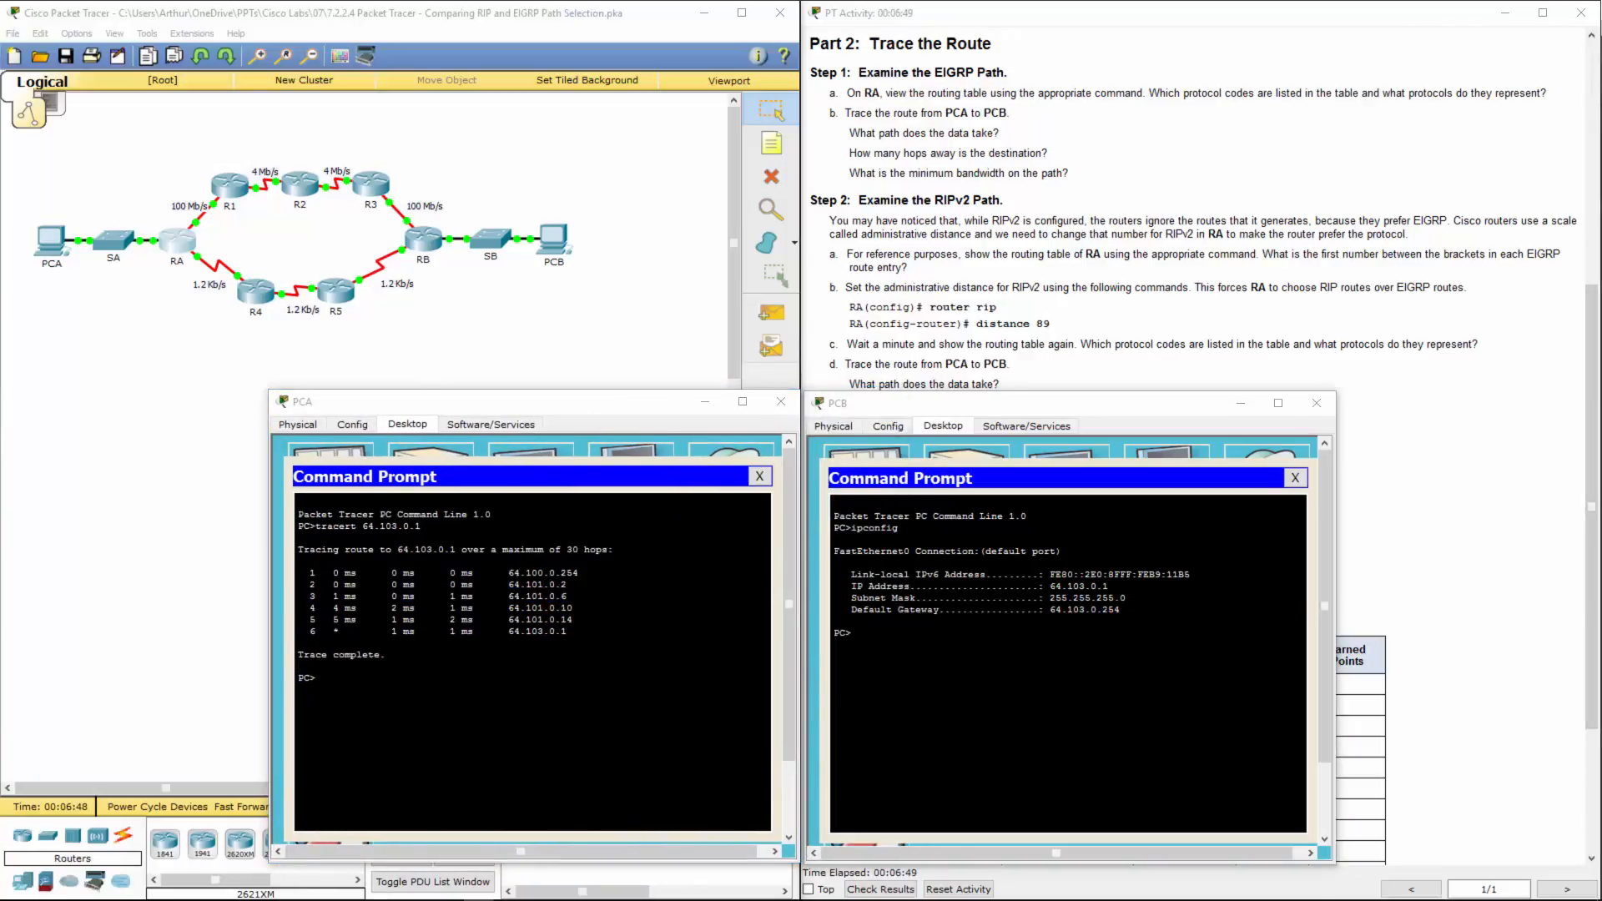
left_click(551, 695)
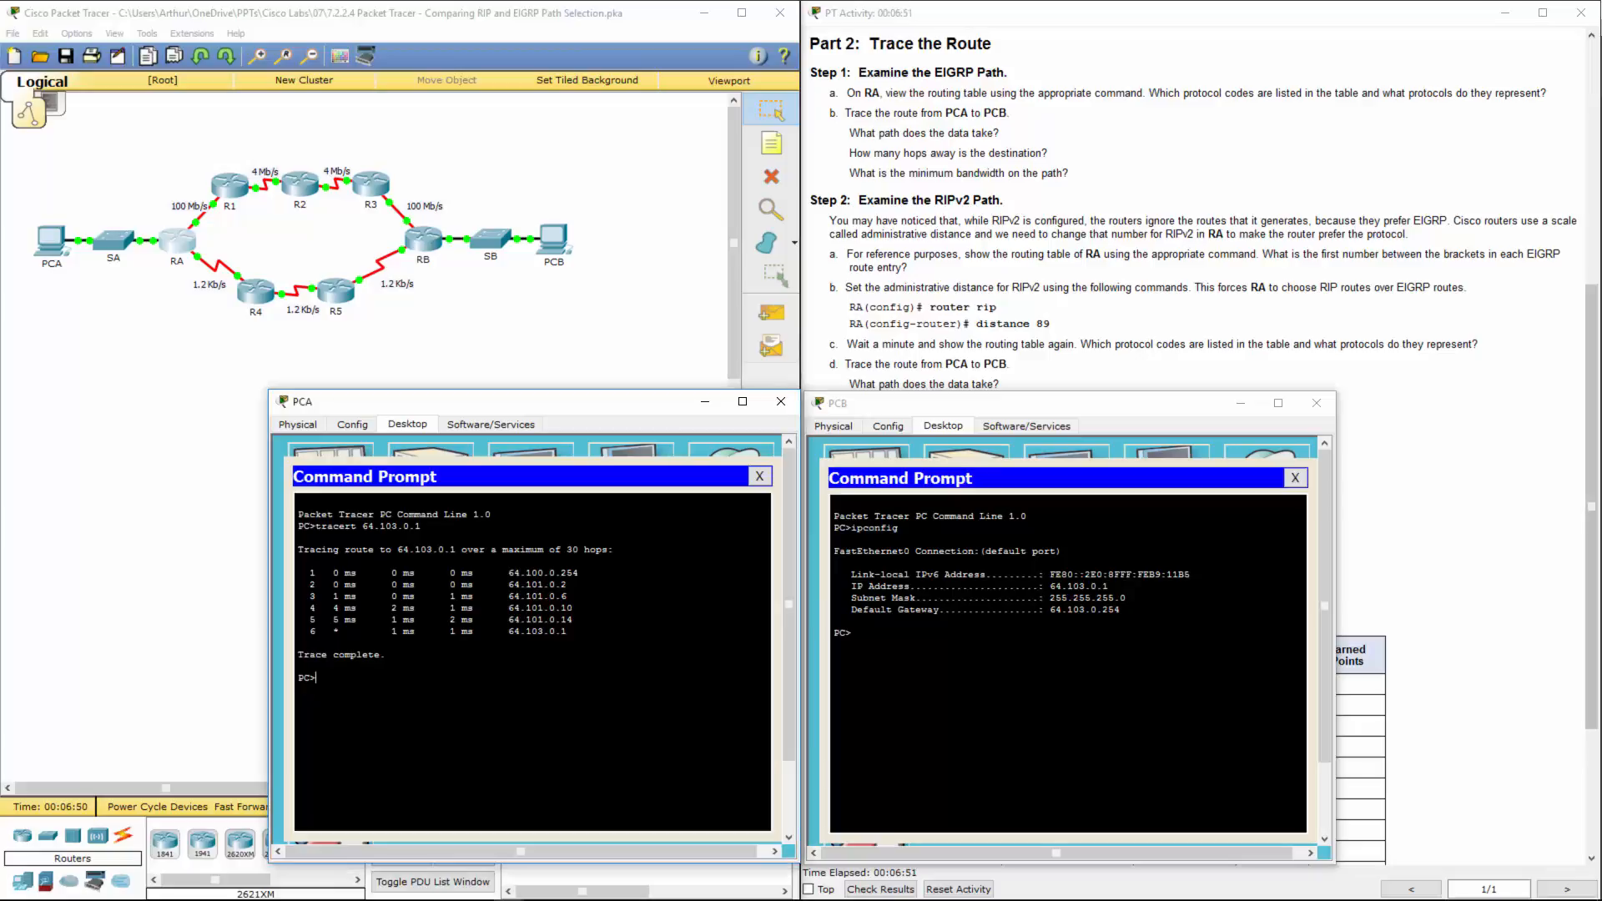
key("Up")
key("Return")
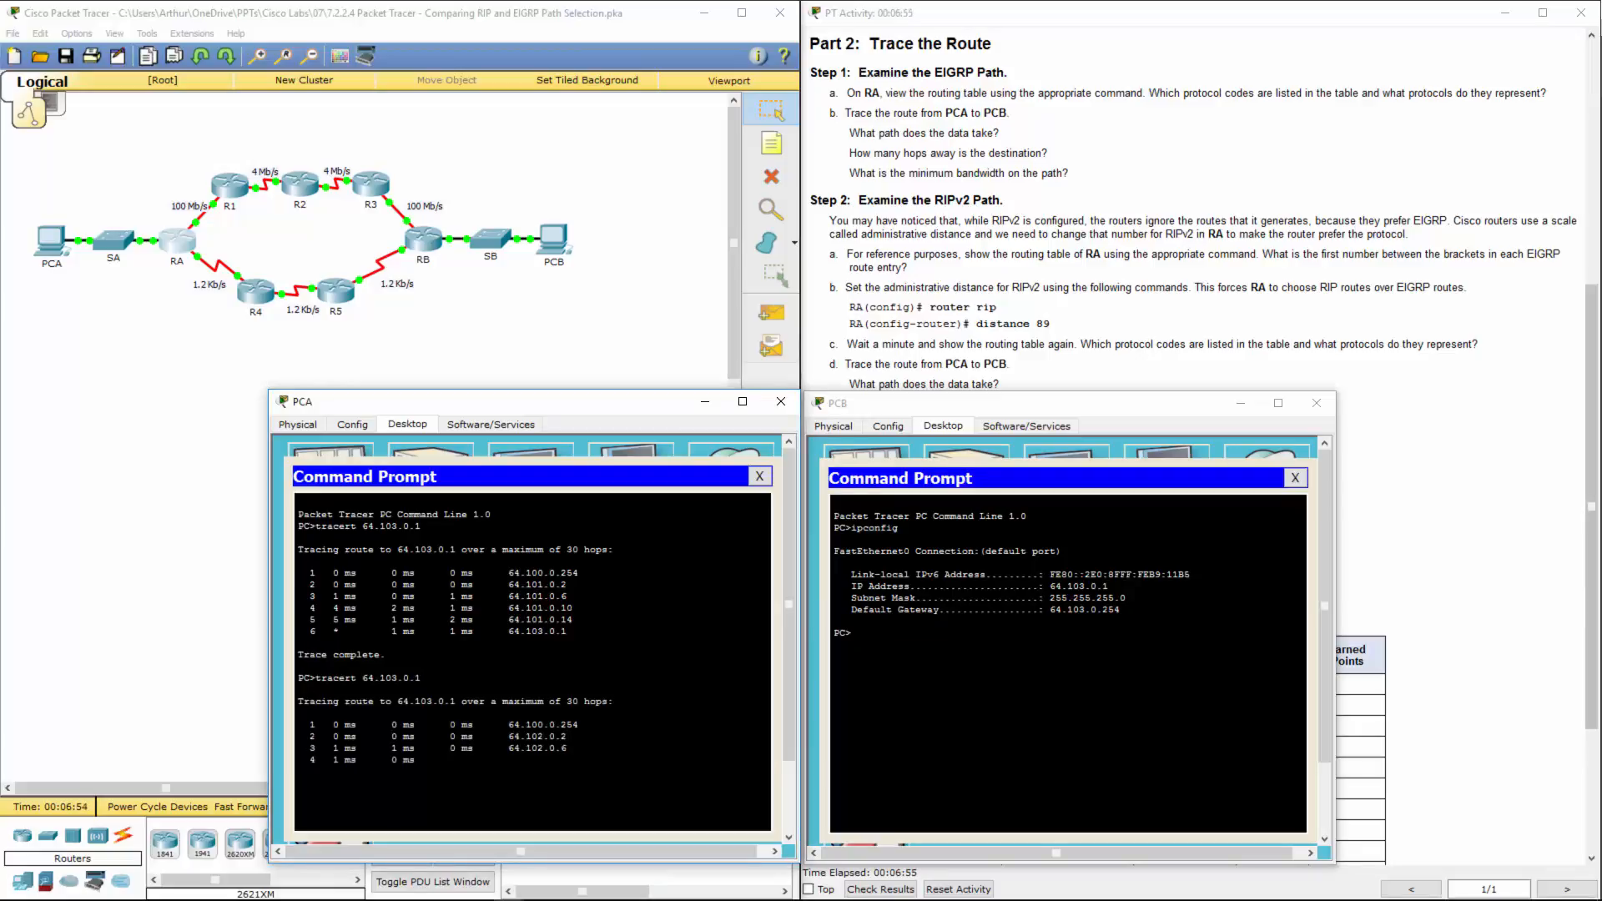
Step: Compare the hop addresses in PCA's new trace with those of the earlier EIGRP trace
left_click_drag(514, 737, 568, 748)
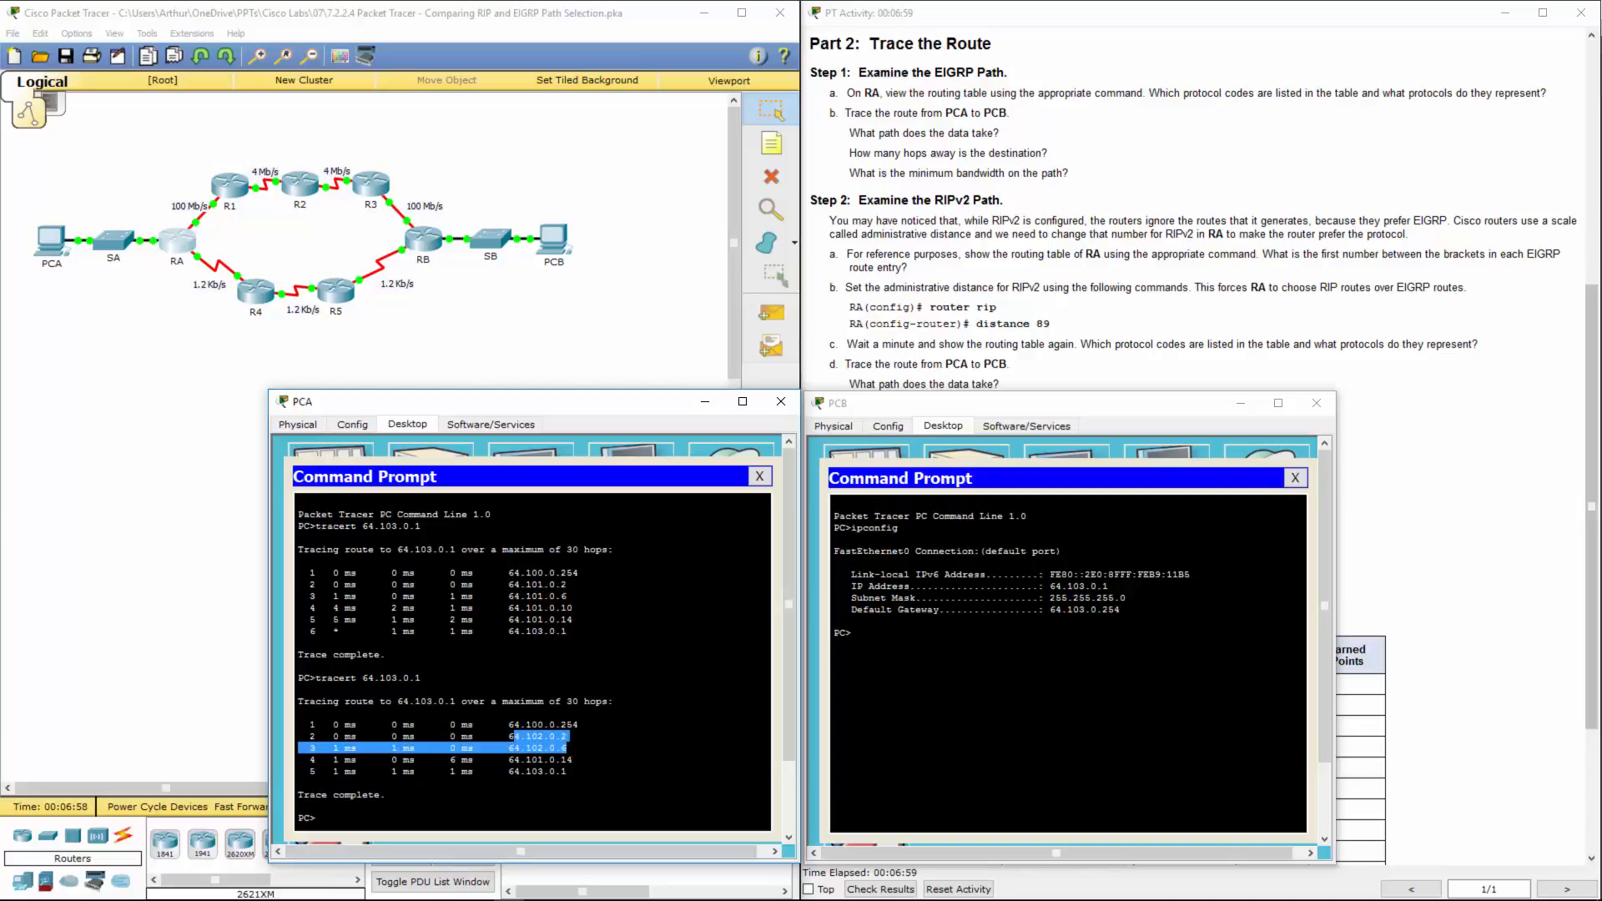
left_click(566, 748)
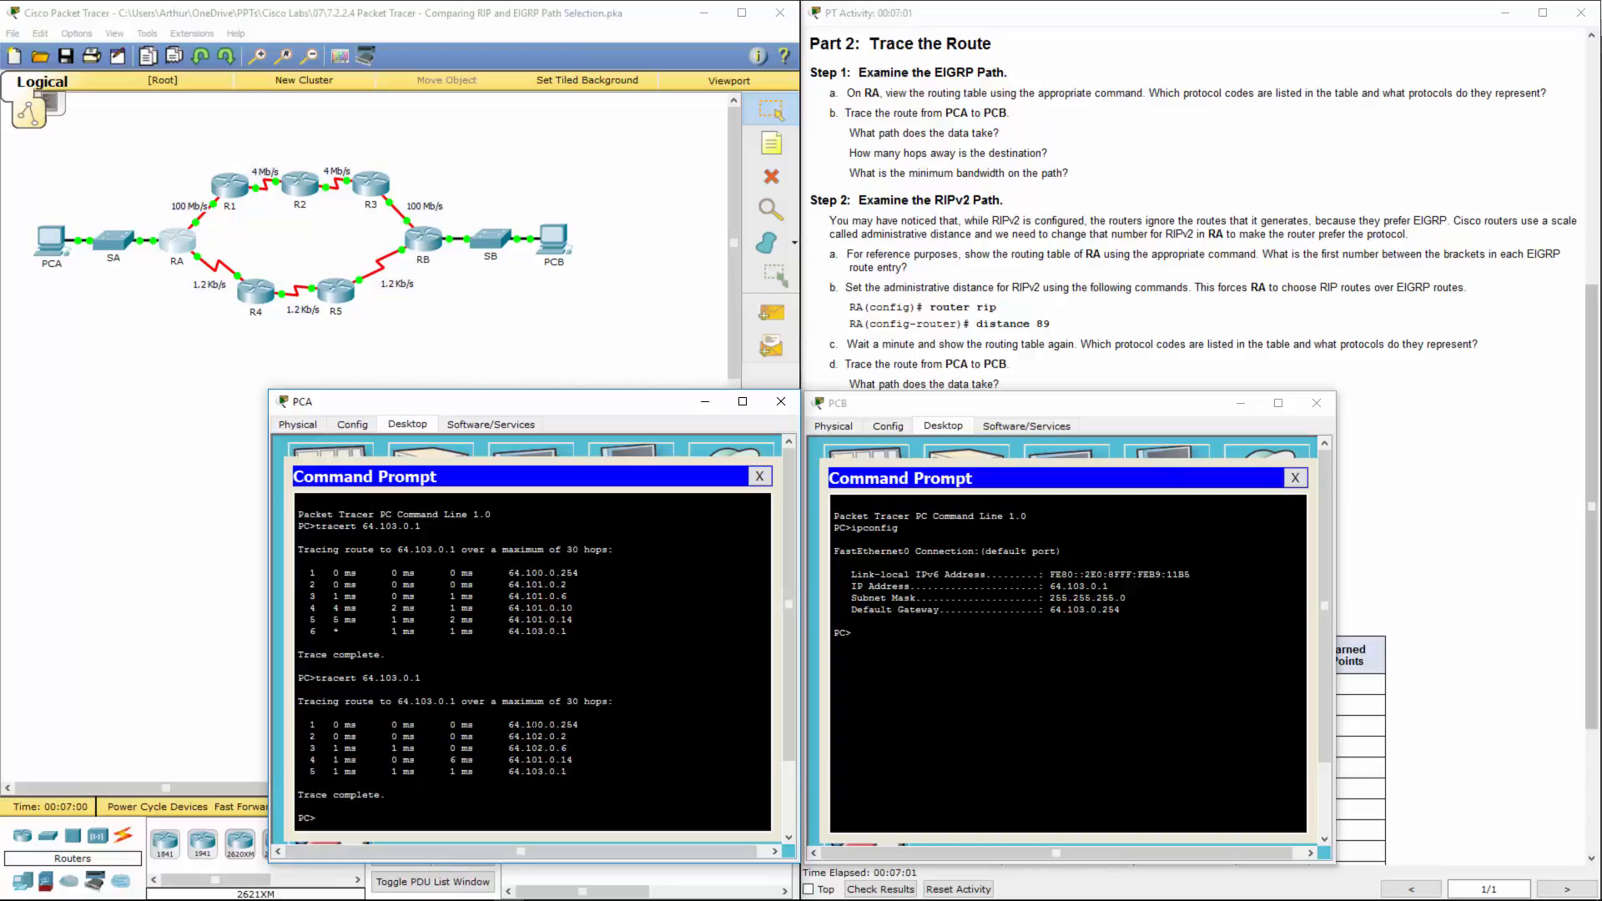
mouse_move(566, 748)
left_mouse_down()
mouse_move(551, 737)
mouse_move(568, 771)
mouse_move(563, 749)
left_mouse_up()
left_click_drag(561, 608, 573, 609)
left_click(573, 760)
Step: Repeat tracert 64.103.0.1 on PCA and examine each hop address along the RIP path
key("Up")
key("Return")
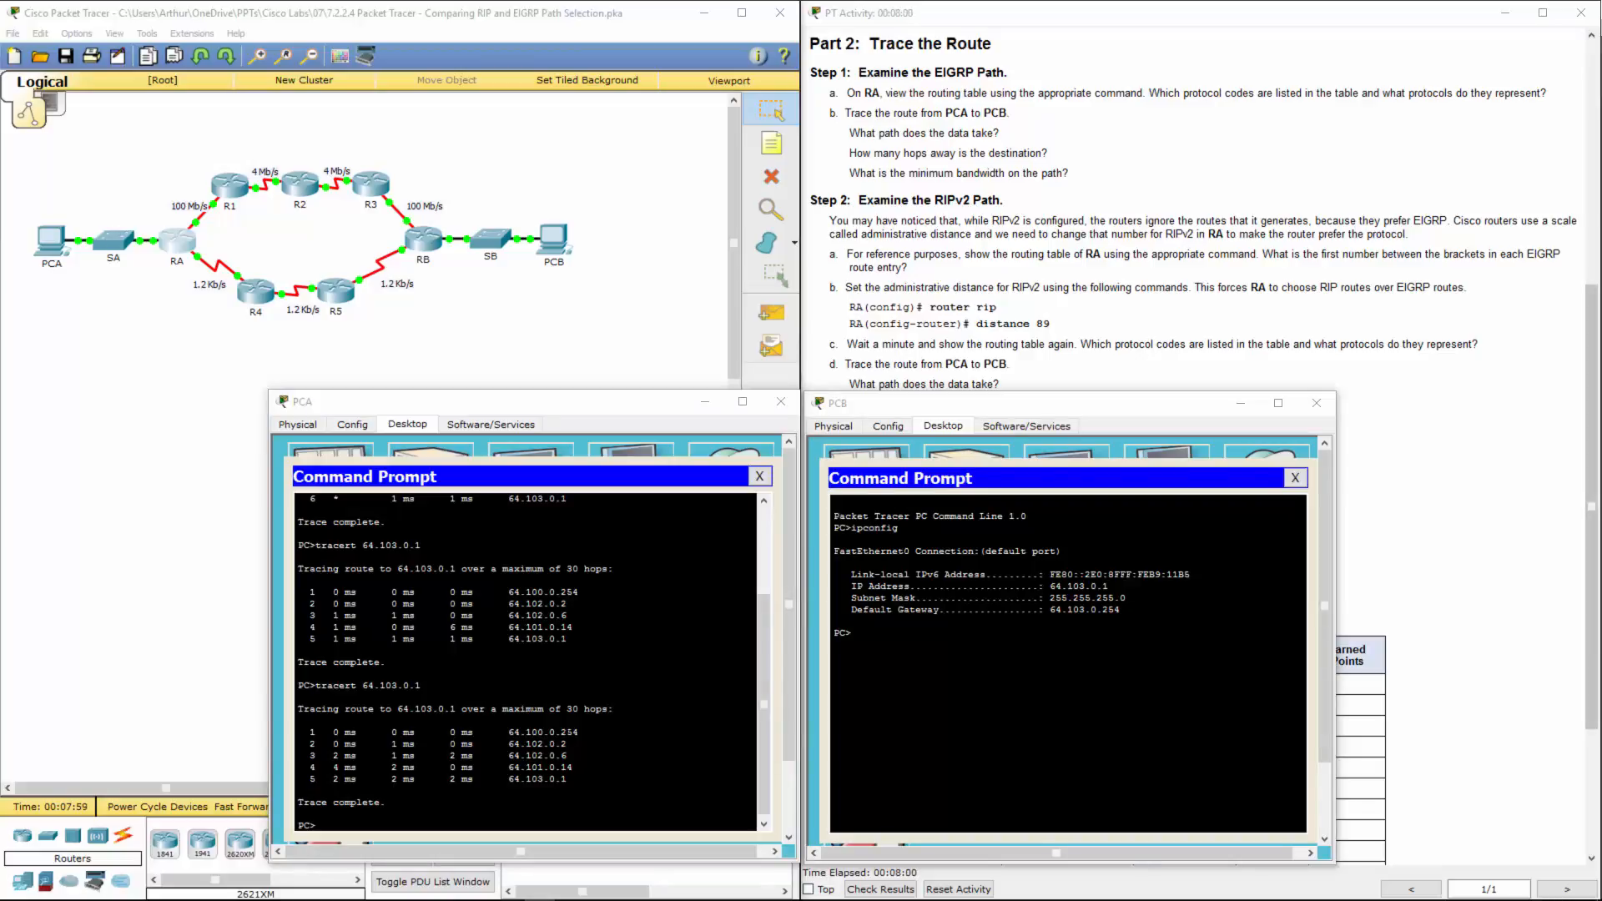
double_click(571, 733)
left_click(566, 743)
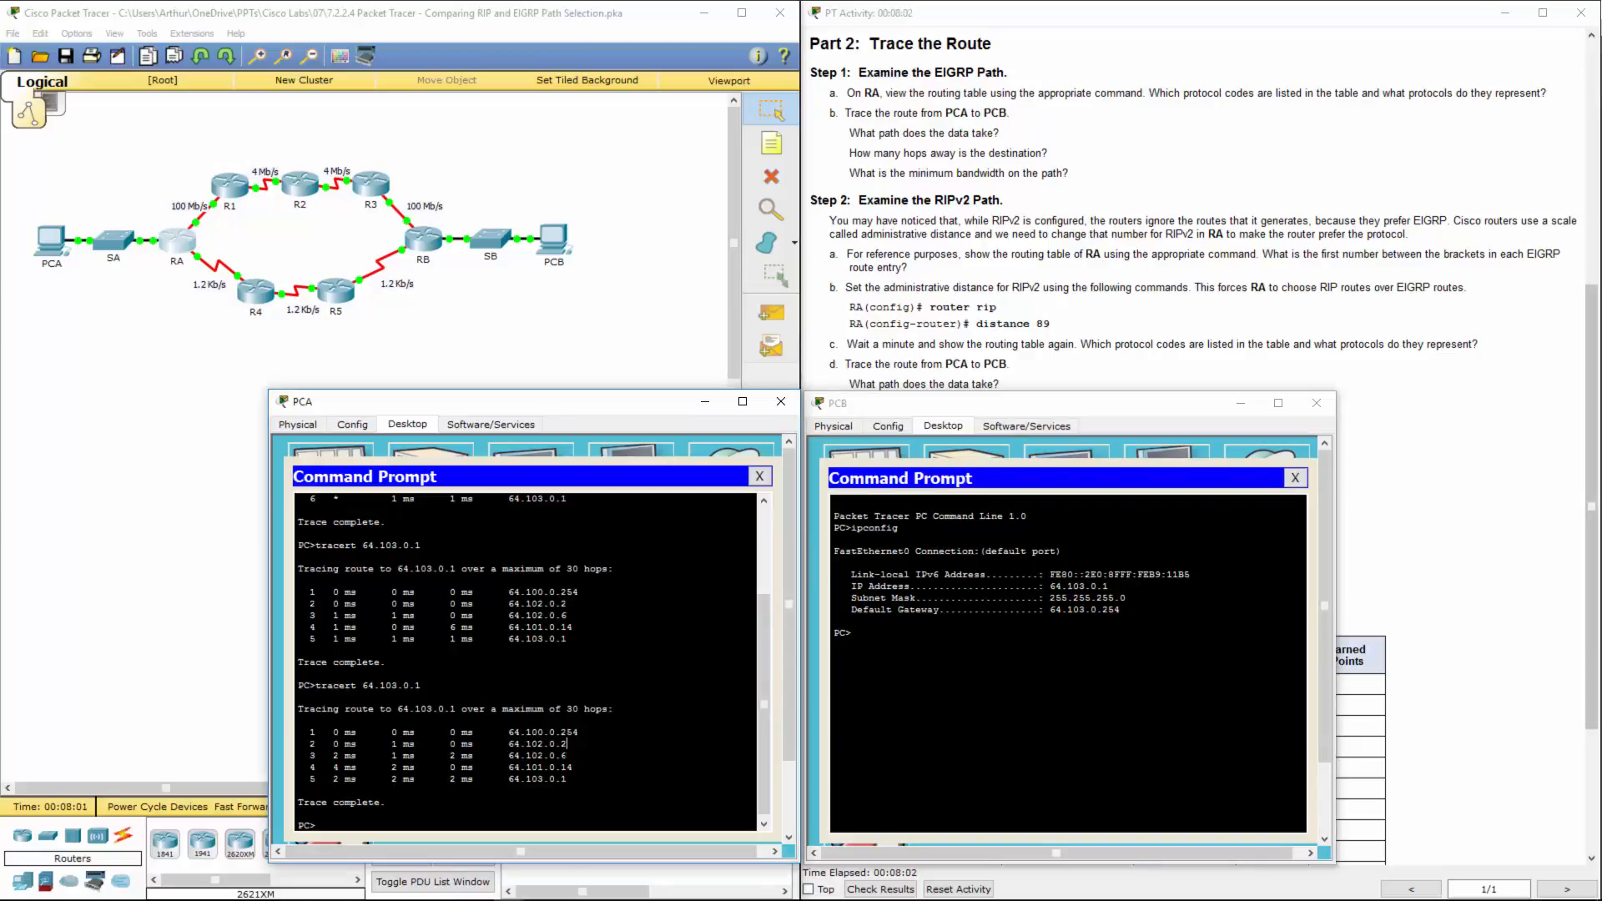
double_click(567, 767)
key("ctrl+2")
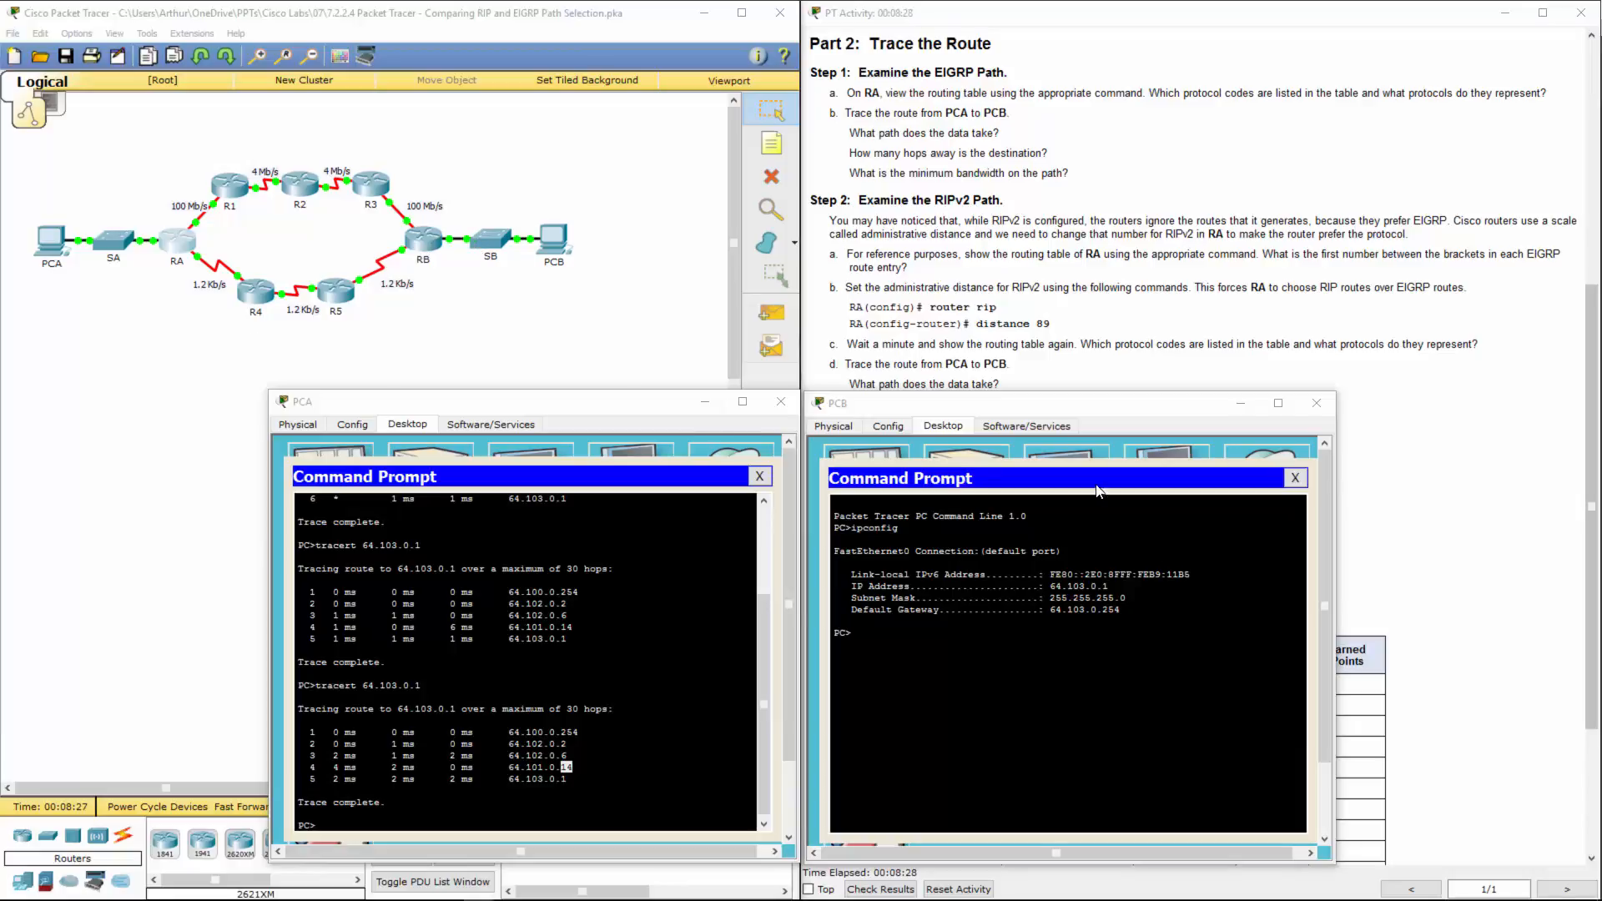
Step: Close the PCB and PCA windows and review the Part 3 reflection questions in the activity instructions
left_click(1316, 403)
left_click(781, 401)
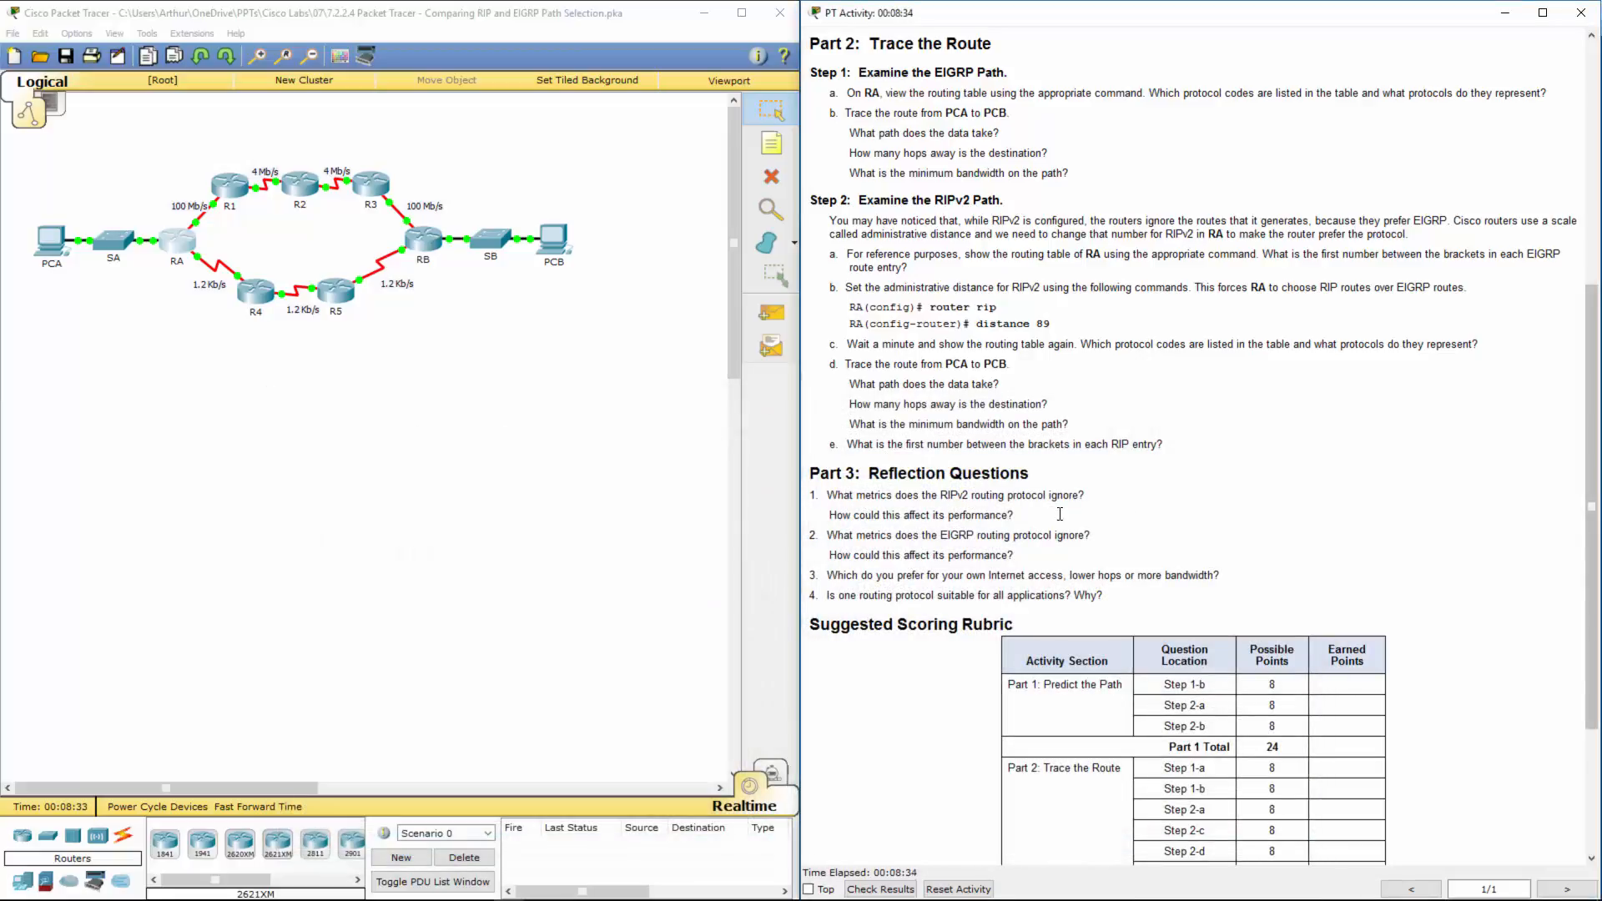
left_click_drag(837, 494, 1121, 586)
left_click(1234, 535)
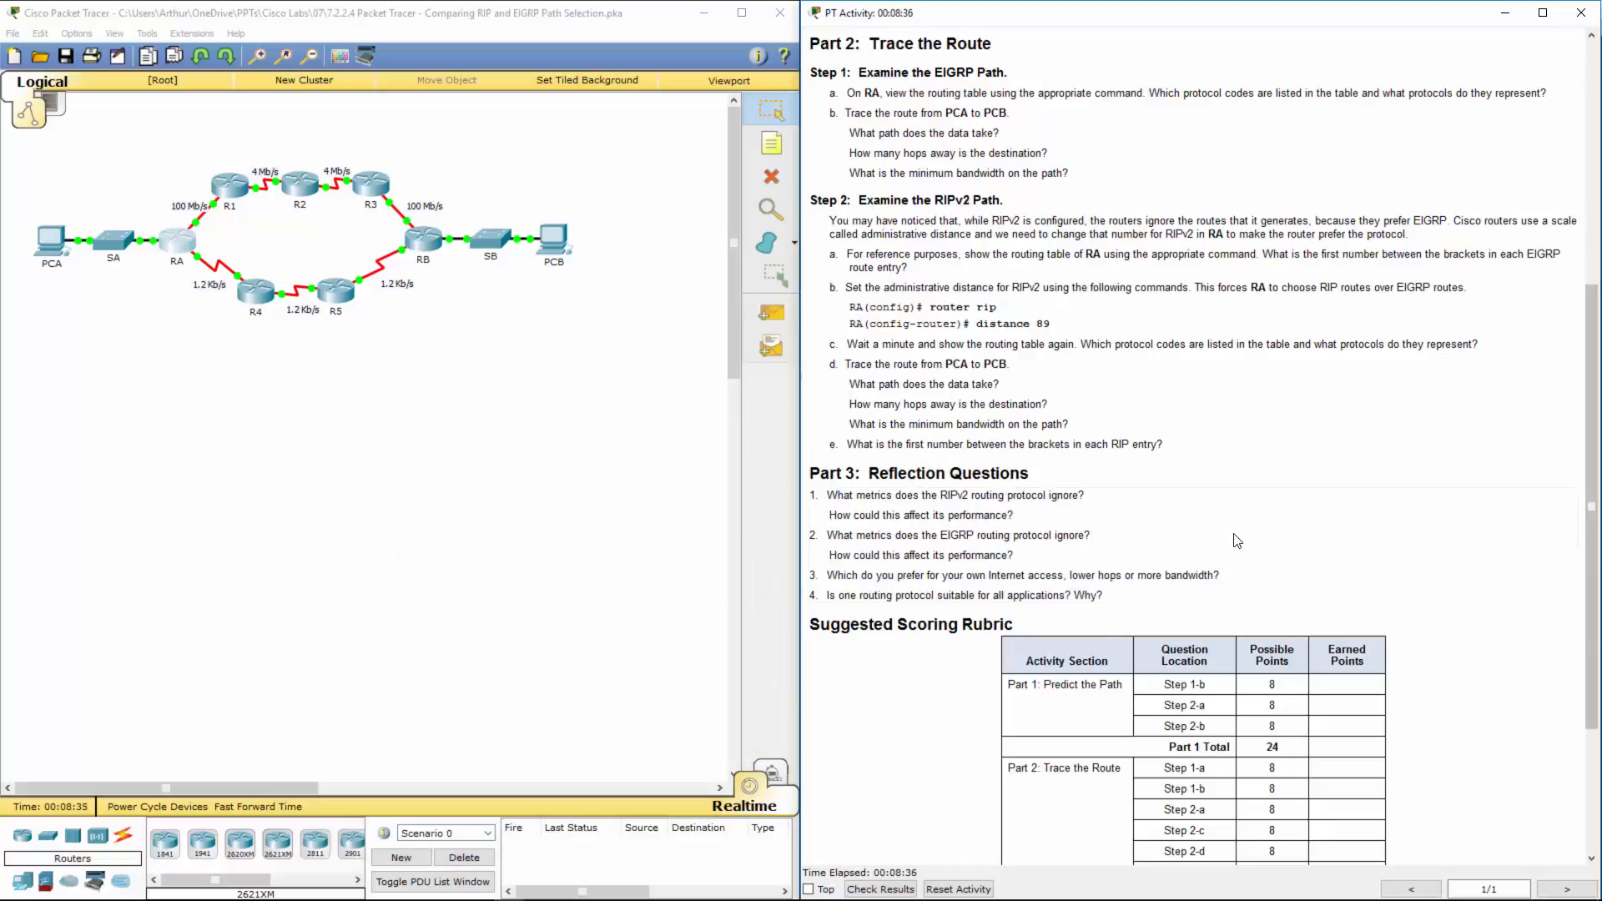